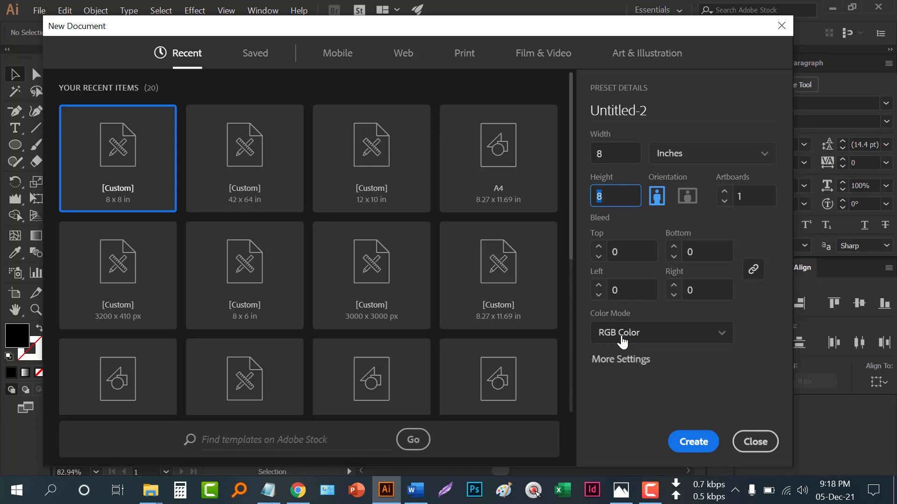
# Create an 8 x 8 inch RGB document and draw a rectangle covering the entire artboard
pyautogui.click(691, 440)
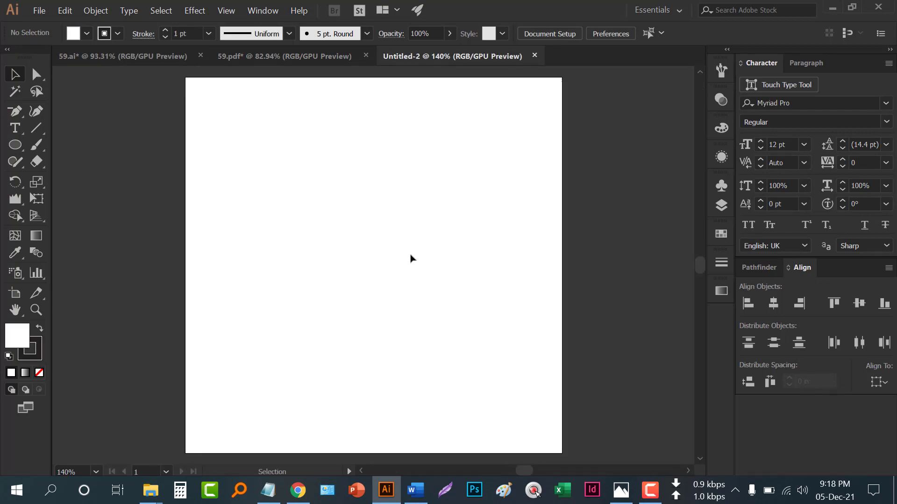
pyautogui.moveTo(11, 149); pyautogui.dragTo(73, 140)
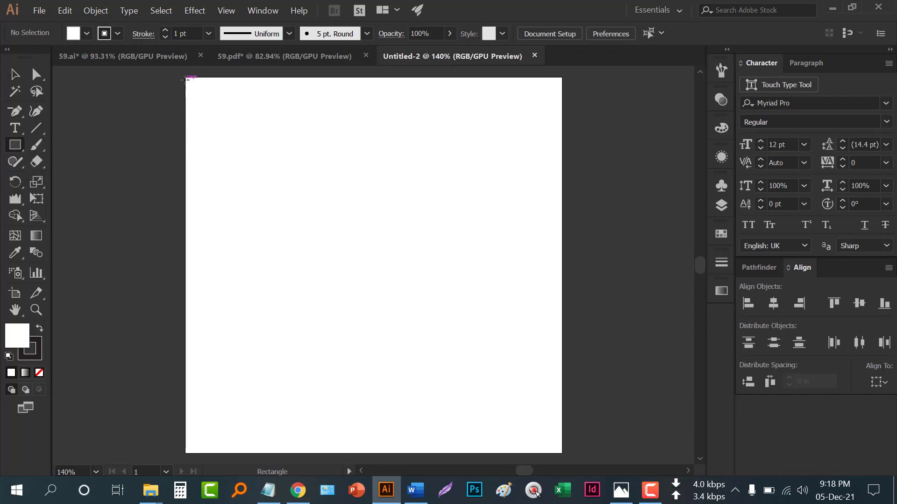
pyautogui.moveTo(185, 77)
pyautogui.mouseDown()
pyautogui.moveTo(471, 278)
pyautogui.moveTo(567, 481)
pyautogui.moveTo(563, 452)
pyautogui.mouseUp()
# Remove the rectangle's stroke and set its fill to pure black, 000000
pyautogui.click(116, 33)
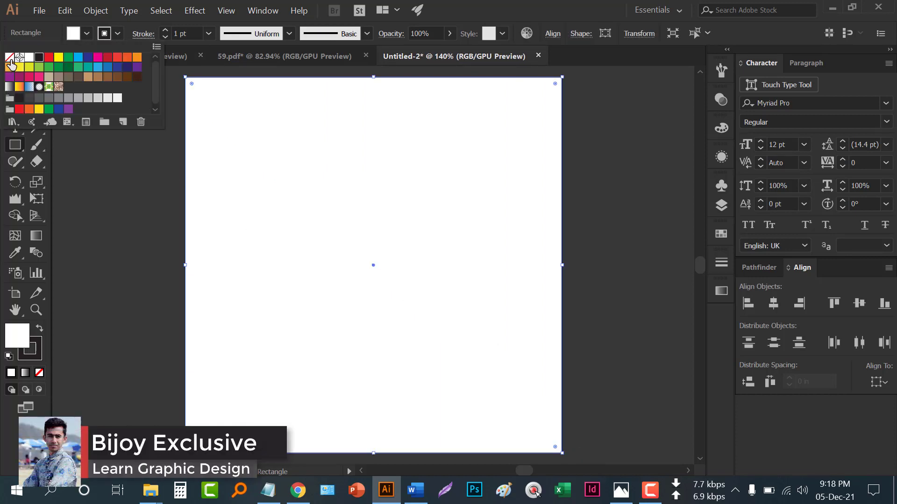
pyautogui.click(9, 59)
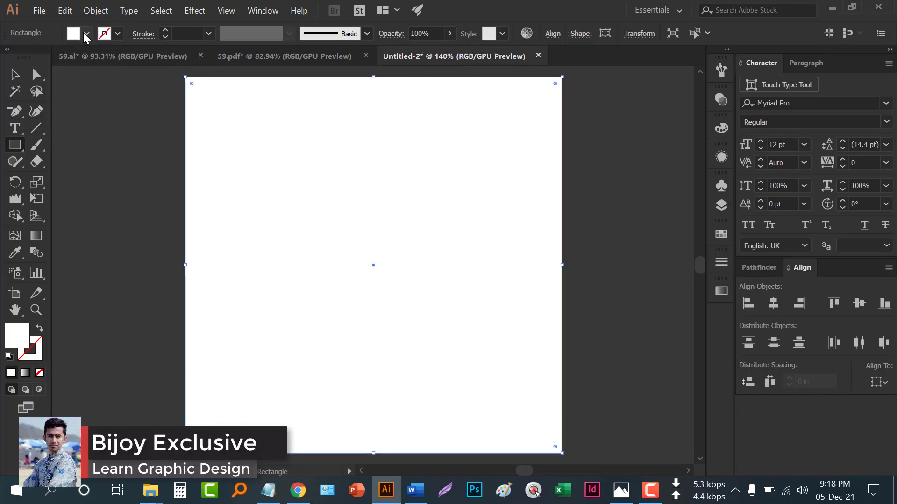
pyautogui.click(86, 33)
pyautogui.click(39, 57)
pyautogui.click(97, 275)
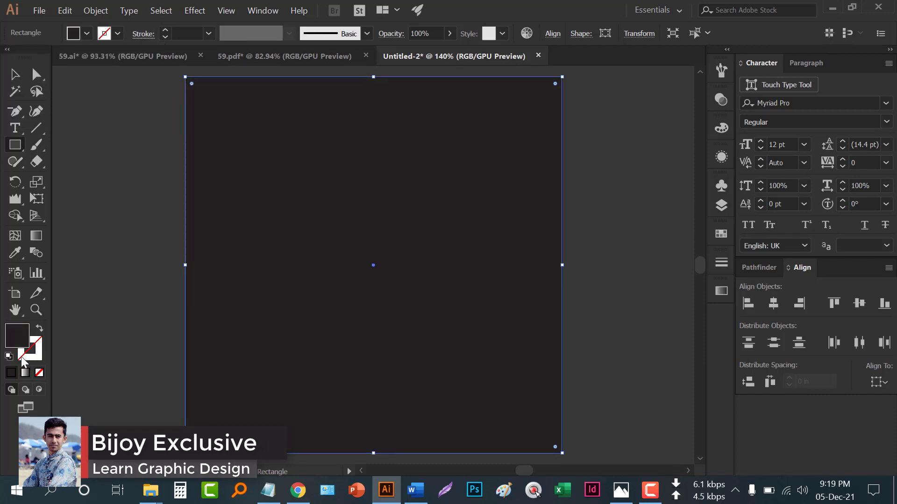
pyautogui.doubleClick(16, 339)
pyautogui.write('000000')
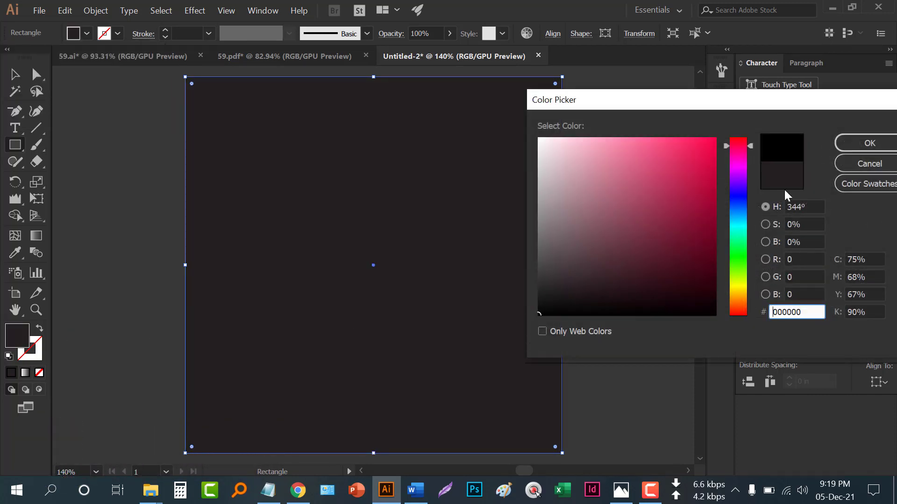
pyautogui.click(870, 143)
pyautogui.click(607, 236)
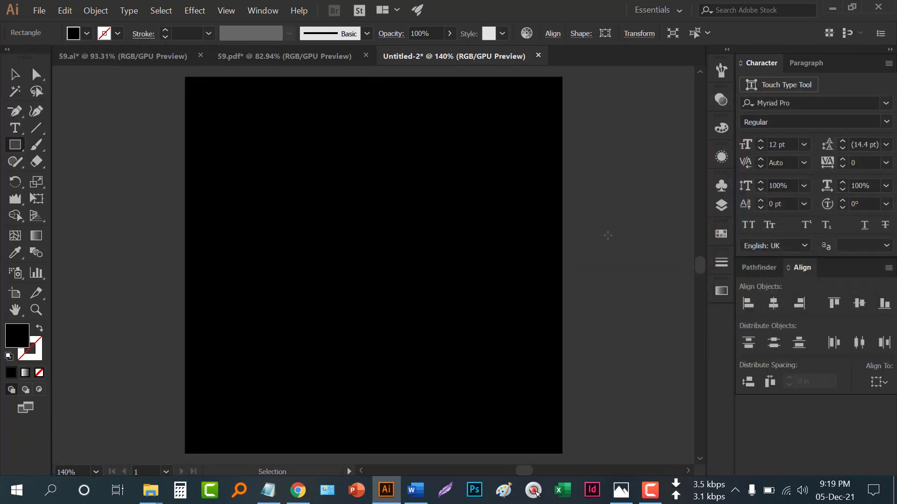
pyautogui.click(509, 248)
pyautogui.moveTo(572, 229); pyautogui.dragTo(474, 322)
pyautogui.hotkey('ctrl', 'z')
pyautogui.press('v')
pyautogui.moveTo(553, 244); pyautogui.dragTo(473, 314)
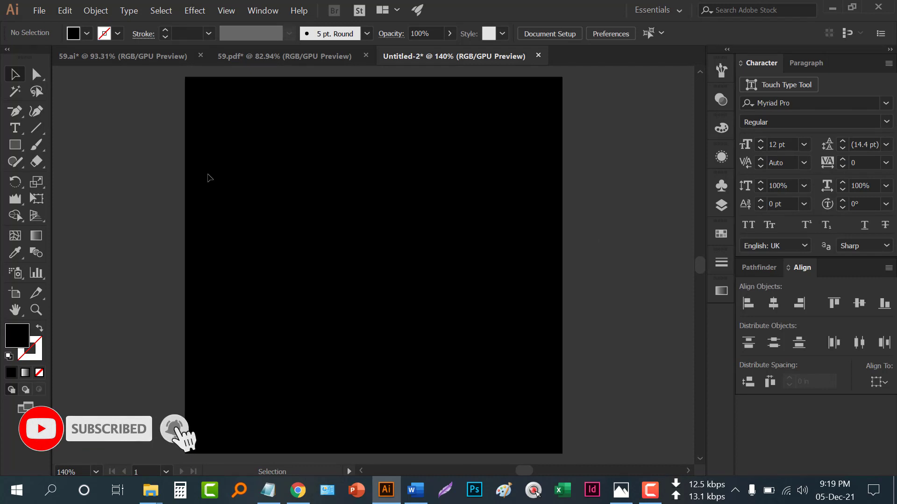
# Switch to Notepad, copy the line "Dream crazy" and return to the Illustrator document
pyautogui.click(268, 490)
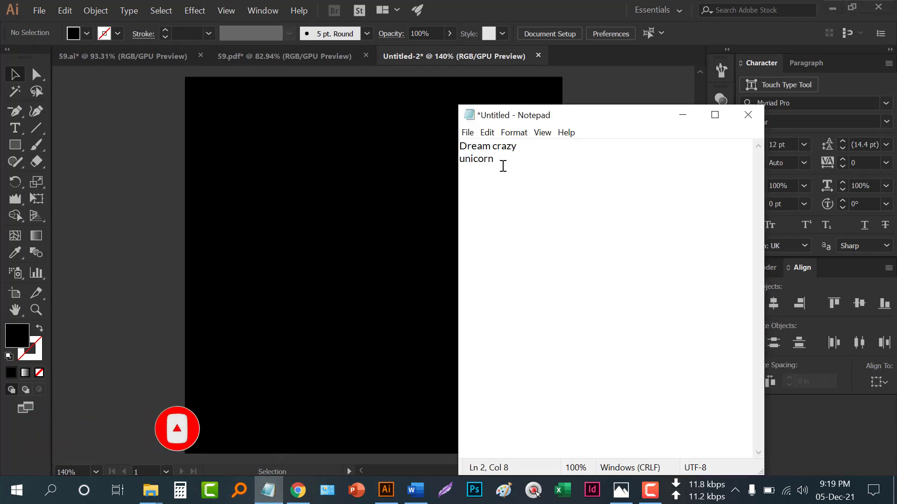
pyautogui.hotkey('shift', 'Home')
pyautogui.moveTo(526, 145); pyautogui.dragTo(436, 159)
pyautogui.click(526, 145)
pyautogui.hotkey('shift', 'Home')
pyautogui.hotkey('ctrl', 'c')
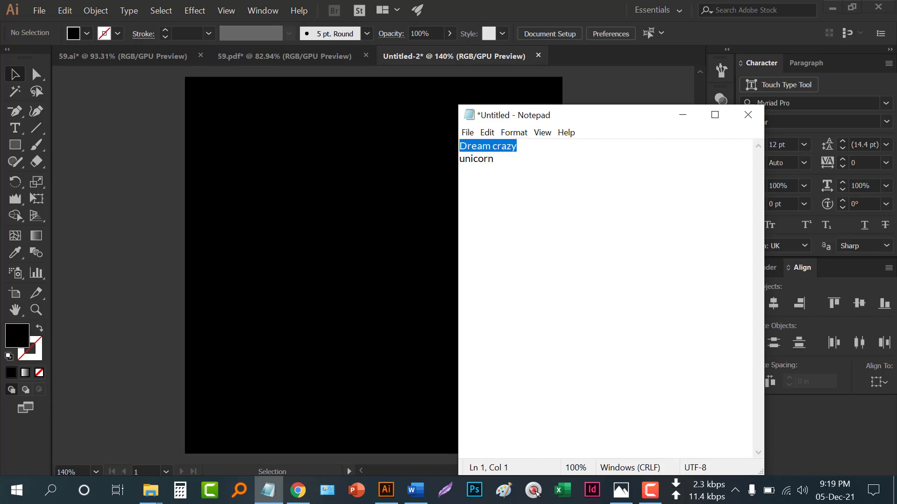
pyautogui.click(343, 169)
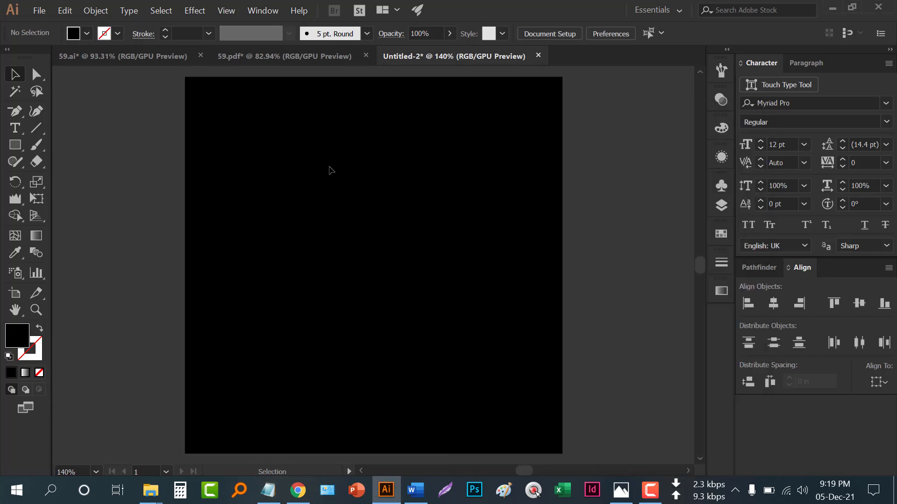
# Start a text line in the upper-left area of the black square with a white fill and 40 pt size
pyautogui.click(15, 128)
pyautogui.click(239, 148)
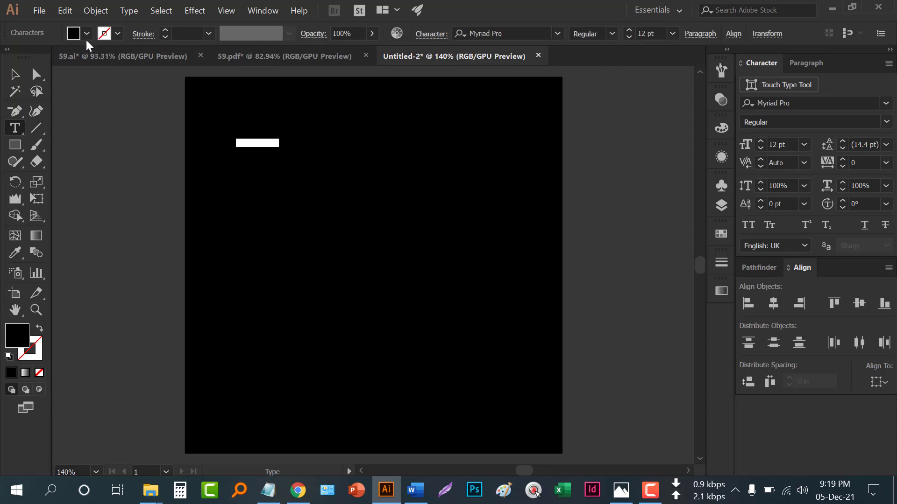
pyautogui.click(86, 37)
pyautogui.click(31, 58)
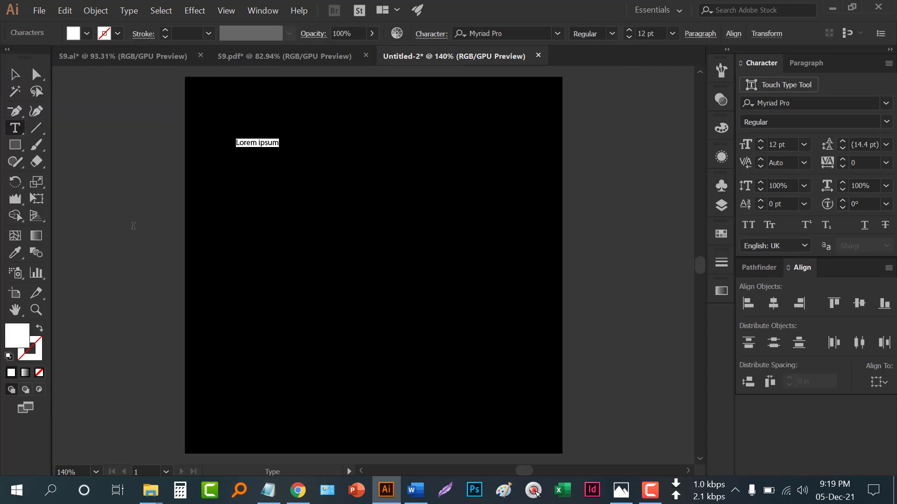
pyautogui.click(629, 30)
pyautogui.click(629, 30)
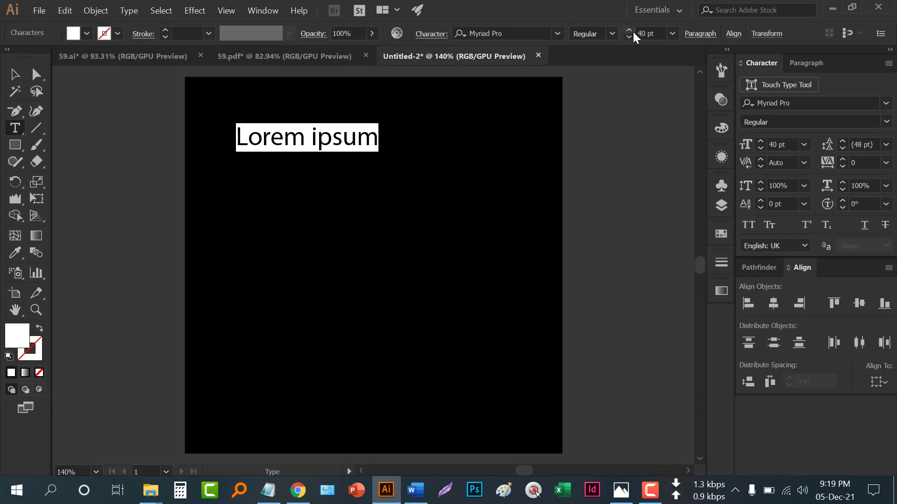
pyautogui.click(629, 30)
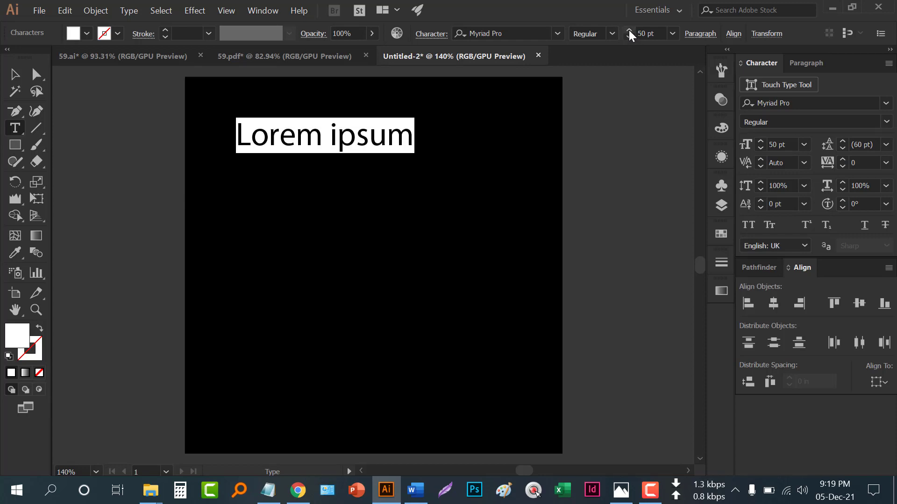
pyautogui.click(628, 37)
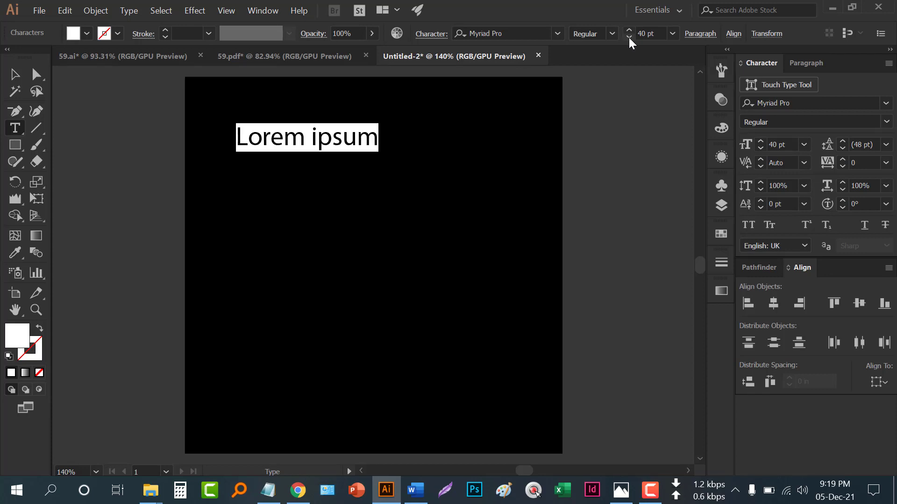
# Replace the placeholder text with the copied "Dream crazy" and deselect it
pyautogui.press('Escape')
pyautogui.hotkey('ctrl', 'v')
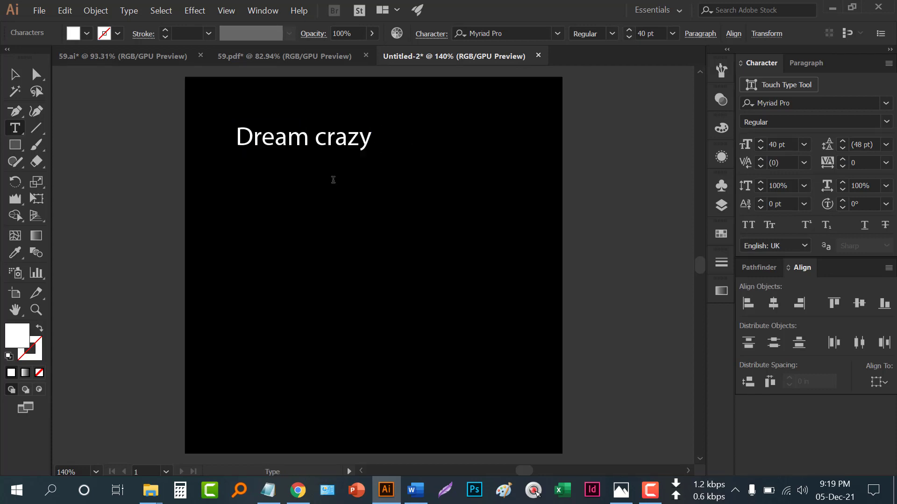
pyautogui.click(15, 74)
pyautogui.click(199, 194)
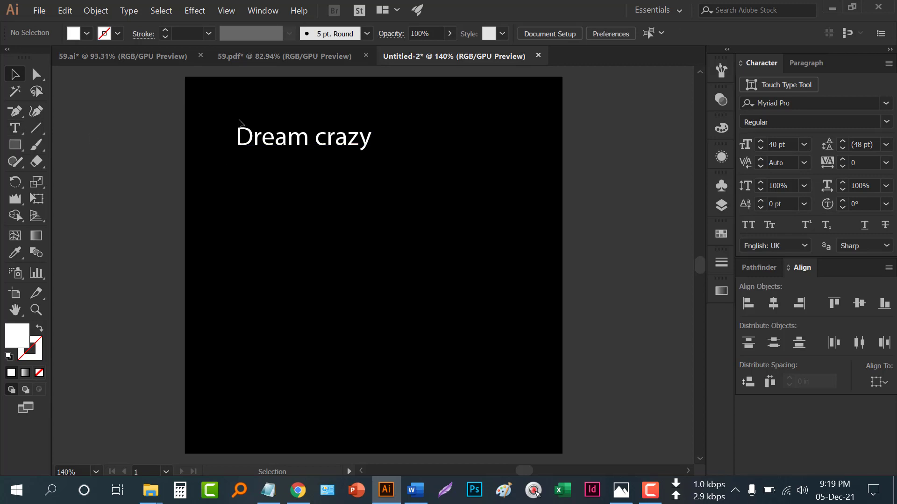
# Duplicate the "Dream crazy" line below the original and replace the copy's wording with "unicorn" copied from Notepad
pyautogui.moveTo(272, 148); pyautogui.dragTo(272, 198)
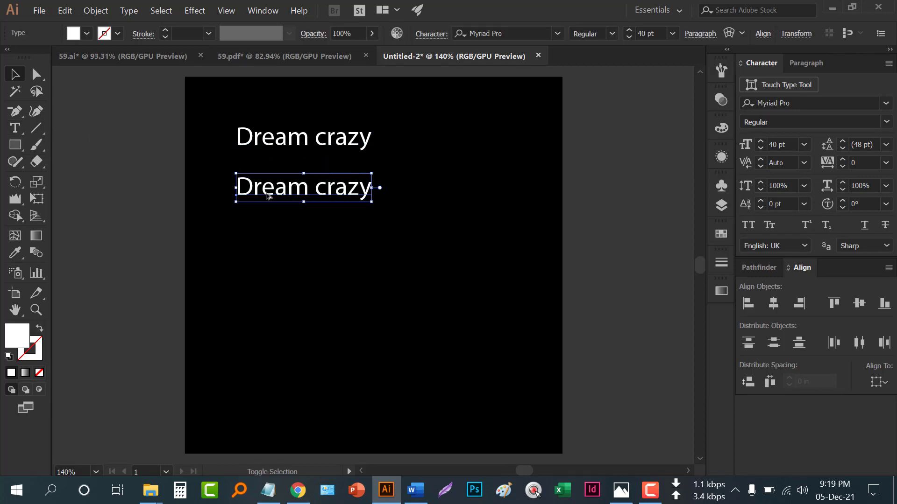
pyautogui.press('t')
pyautogui.tripleClick(267, 196)
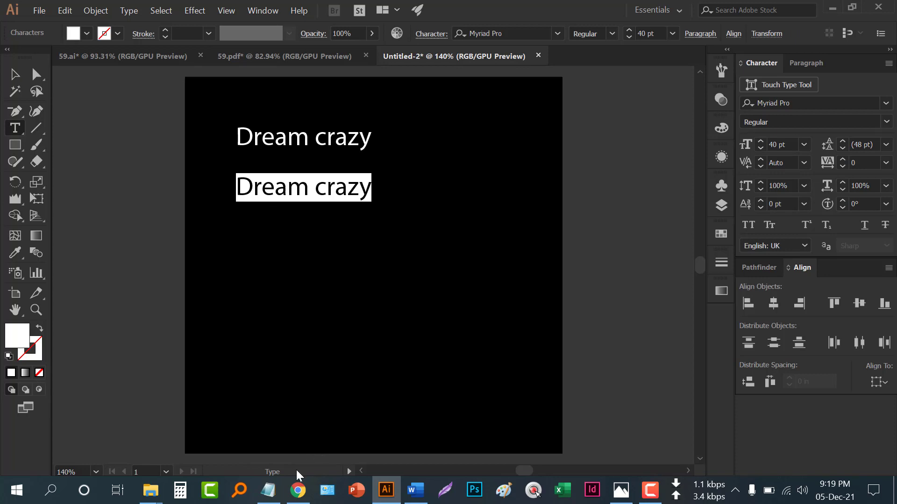
pyautogui.click(267, 491)
pyautogui.click(498, 160)
pyautogui.hotkey('shift', 'Home')
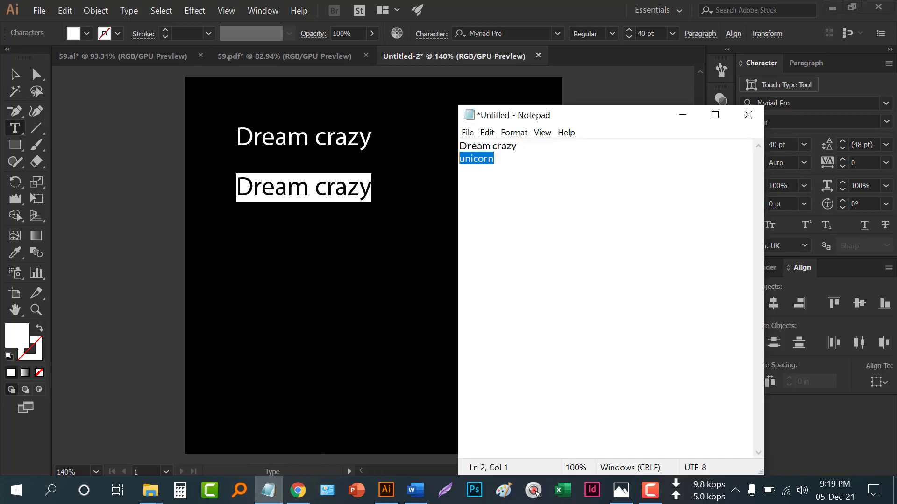
pyautogui.hotkey('ctrl', 'c')
pyautogui.hotkey('alt', 'Tab')
pyautogui.hotkey('ctrl', 'v')
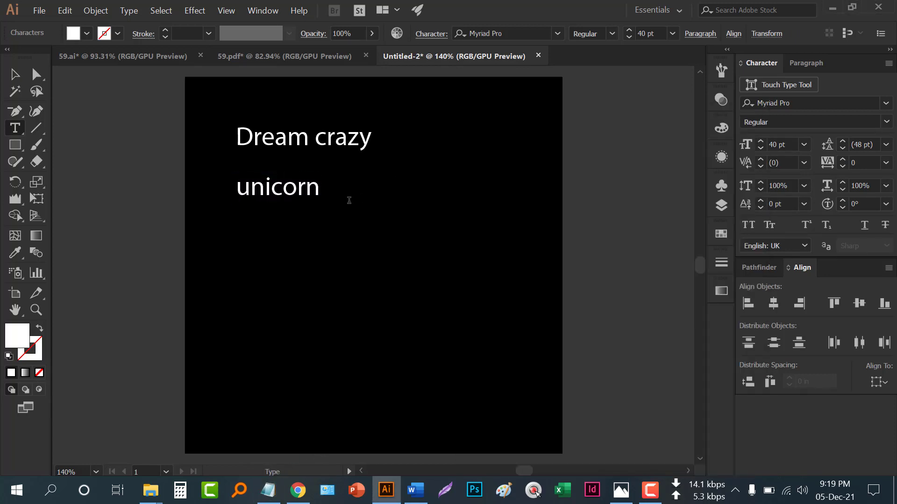
pyautogui.click(15, 73)
pyautogui.click(193, 239)
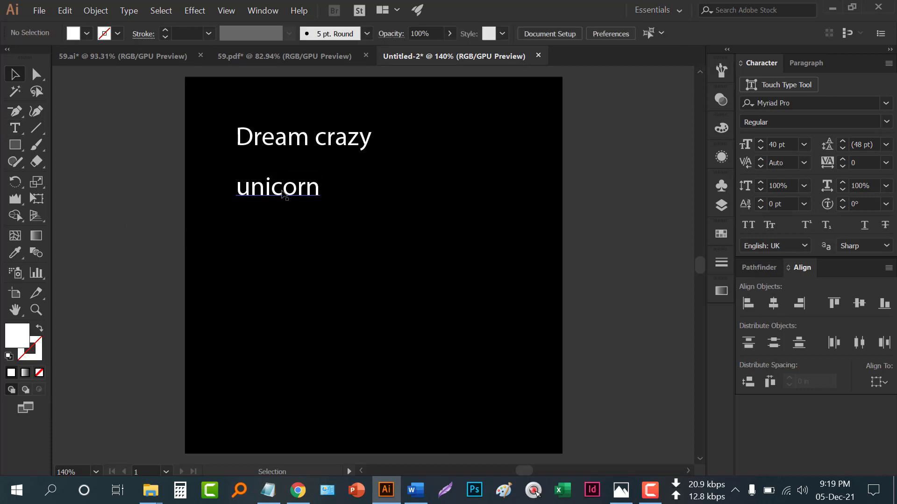
# Move "Dream crazy" into the black square's upper-left corner and "unicorn" near its lower-left corner
pyautogui.moveTo(289, 197); pyautogui.dragTo(288, 392)
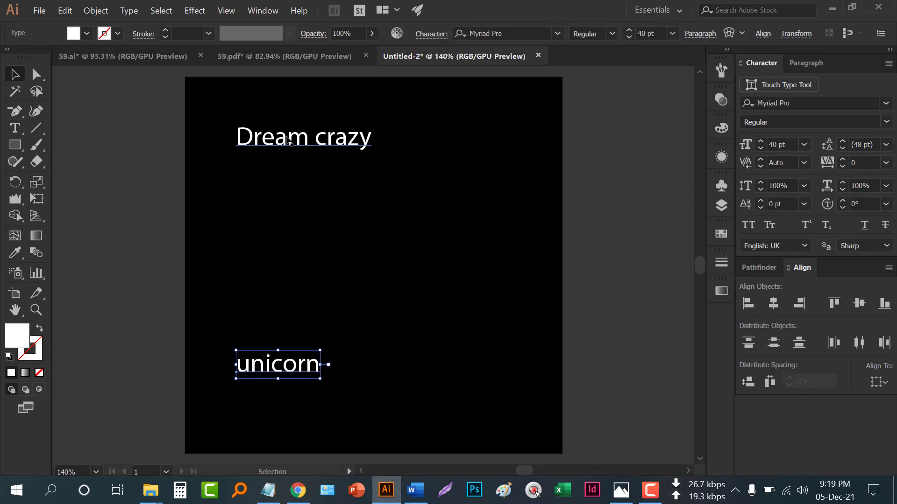
pyautogui.moveTo(284, 133); pyautogui.dragTo(253, 98)
pyautogui.moveTo(284, 376); pyautogui.dragTo(267, 398)
pyautogui.click(304, 259)
pyautogui.hscroll(3, 304, 260)
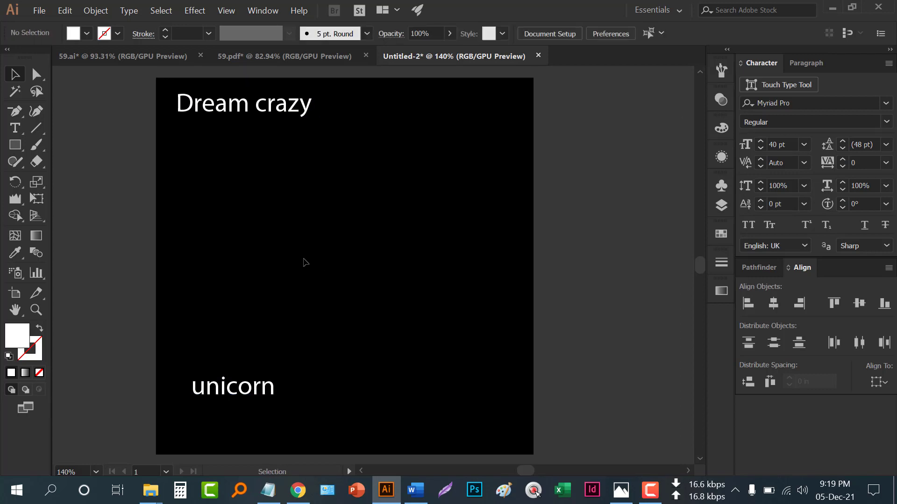
# Draw a long, thin white rectangle between the two text lines and nudge it slightly up and left
pyautogui.click(17, 149)
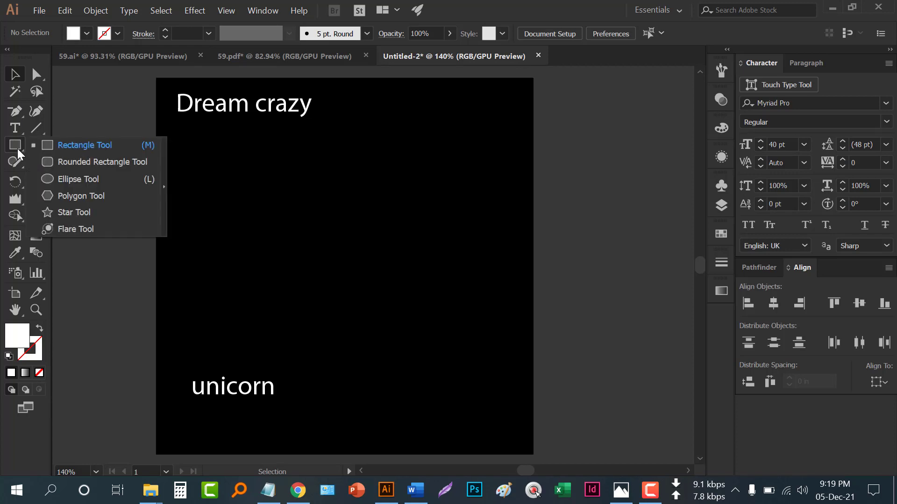
pyautogui.click(72, 145)
pyautogui.moveTo(255, 193)
pyautogui.mouseDown()
pyautogui.moveTo(265, 216)
pyautogui.moveTo(421, 240)
pyautogui.moveTo(458, 216)
pyautogui.mouseUp()
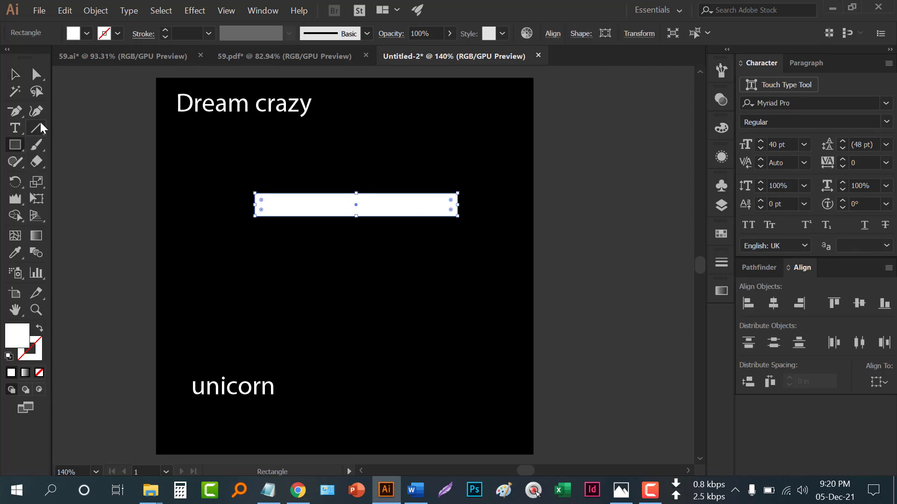
pyautogui.click(14, 74)
pyautogui.moveTo(300, 216); pyautogui.dragTo(289, 210)
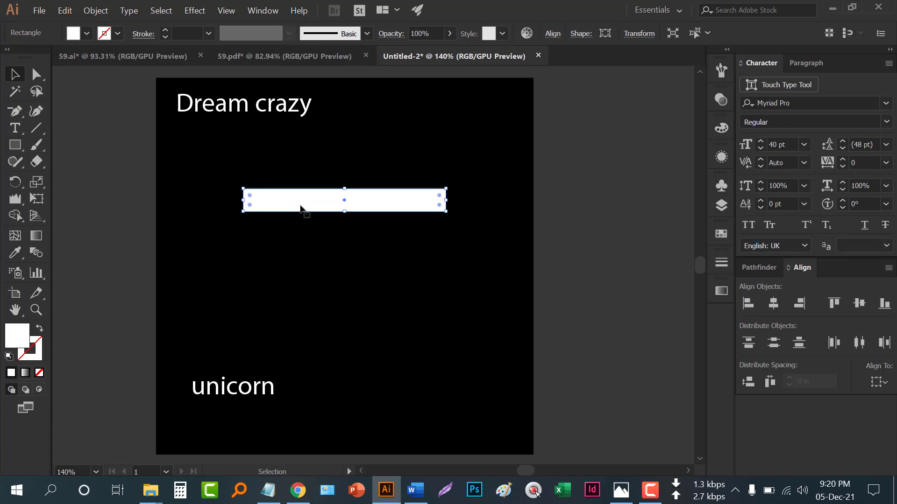
# Make the white bar shorter and thicker, and repeat its copy downward into a stack of seven evenly spaced bars
pyautogui.moveTo(444, 214); pyautogui.dragTo(372, 237)
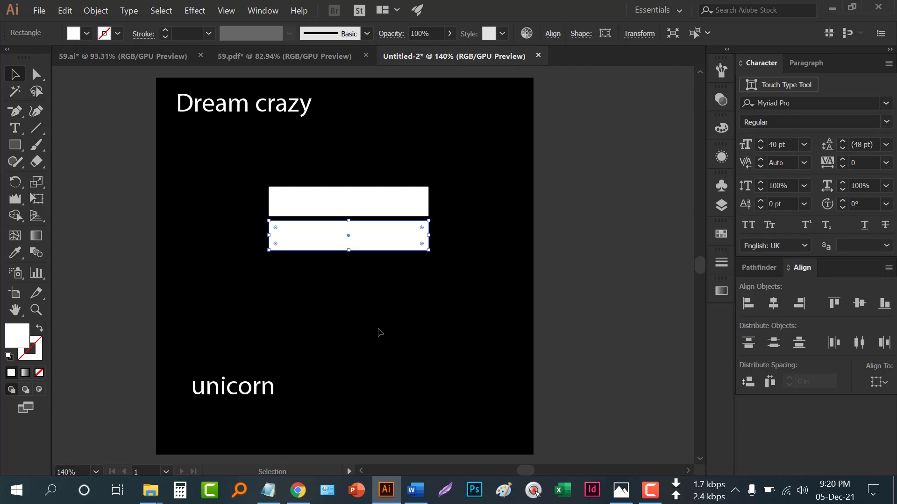
pyautogui.hotkey('ctrl', 'd')
pyautogui.hotkey('ctrl', 'd')
pyautogui.hotkey('ctrl', 'd')
pyautogui.hotkey('ctrl', 'd')
pyautogui.hotkey('ctrl', 'd')
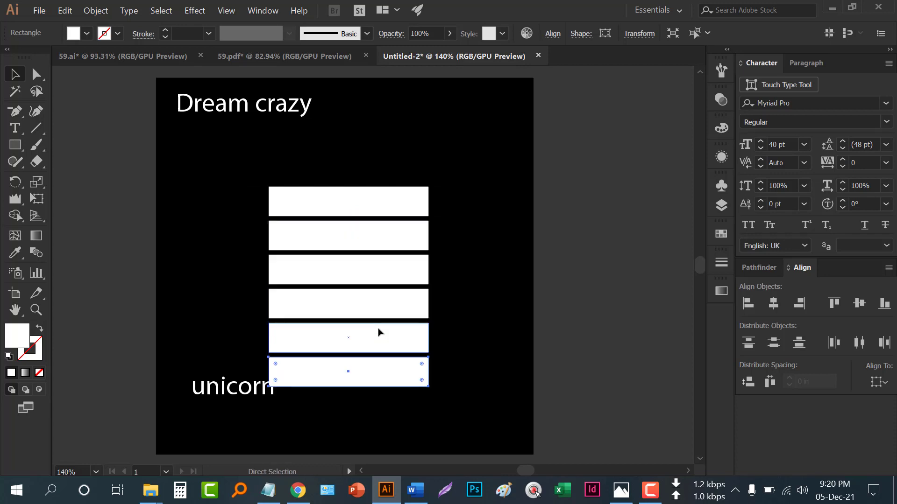
# Flatten the stack of seven bars vertically and position it around the middle of the black square
pyautogui.click(451, 416)
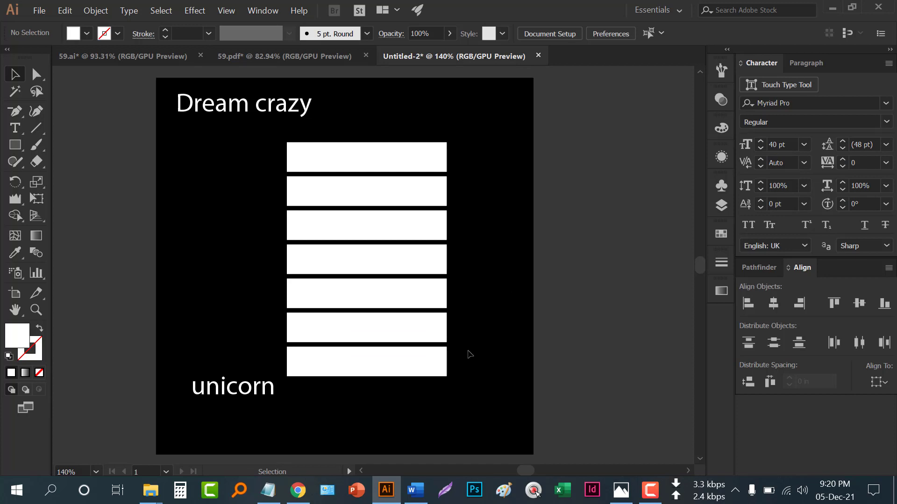
pyautogui.moveTo(467, 365); pyautogui.dragTo(340, 190)
pyautogui.click(340, 161)
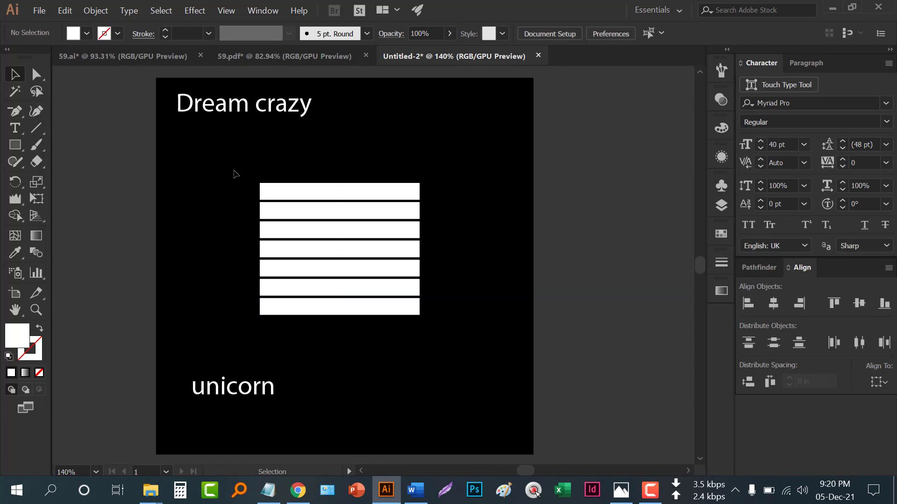
# Draw a white circle from the centre of the bar stack, nearly as tall as the stack
pyautogui.moveTo(18, 147); pyautogui.dragTo(77, 182)
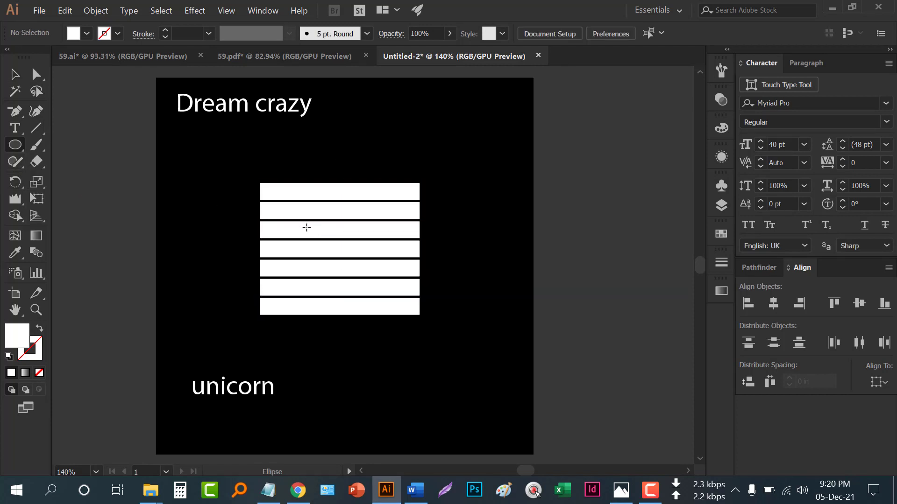
pyautogui.moveTo(339, 247)
pyautogui.mouseDown()
pyautogui.moveTo(367, 322)
pyautogui.moveTo(386, 284)
pyautogui.moveTo(395, 285)
pyautogui.mouseUp()
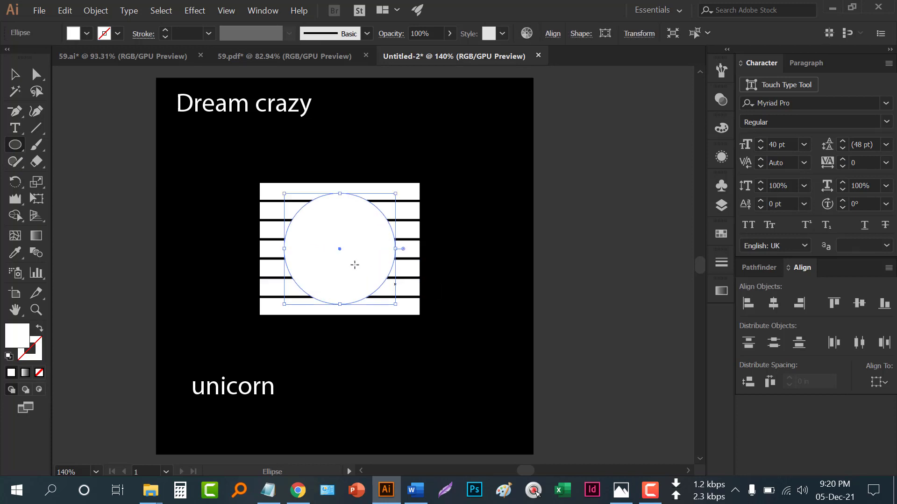
pyautogui.press('v')
pyautogui.press('a')
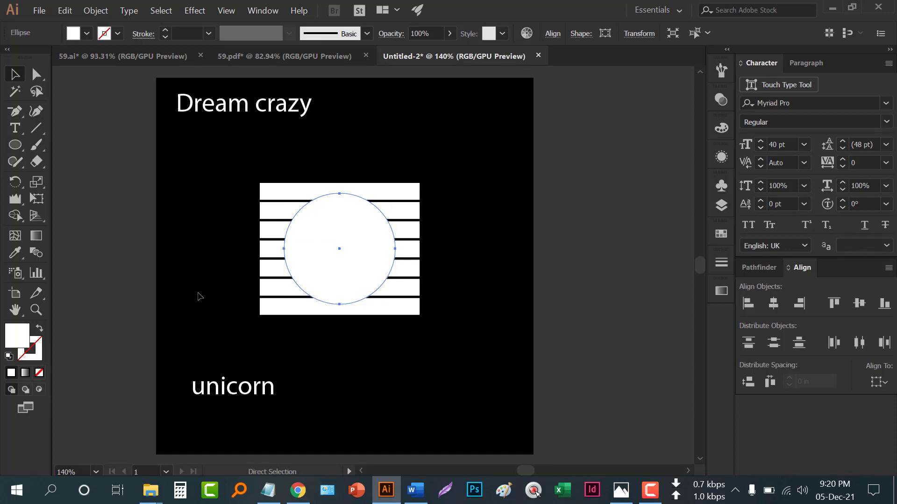
pyautogui.press('v')
pyautogui.moveTo(341, 270); pyautogui.dragTo(541, 284)
pyautogui.moveTo(387, 250); pyautogui.dragTo(417, 162)
pyautogui.hotkey('ctrl', 'z')
pyautogui.hotkey('ctrl', 'z')
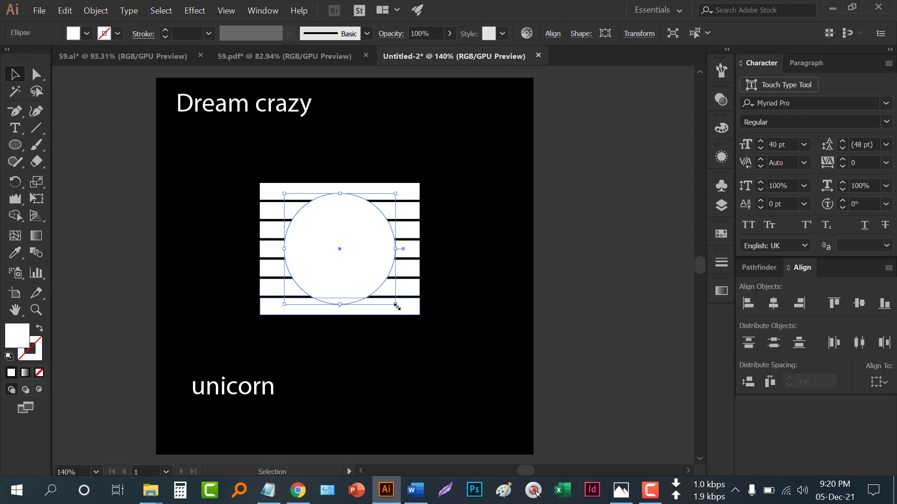
# Place a slightly enlarged green copy of the white circle behind it, forming a concentric ring over the bars
pyautogui.click(87, 33)
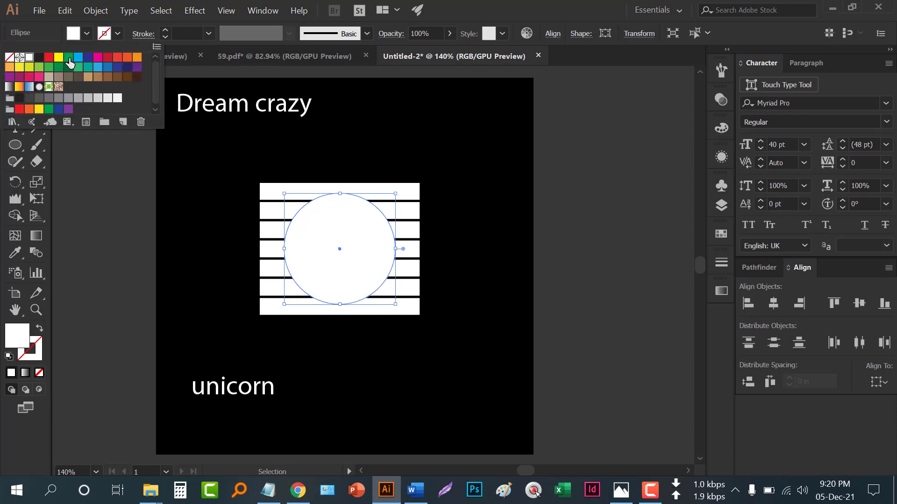
pyautogui.click(68, 58)
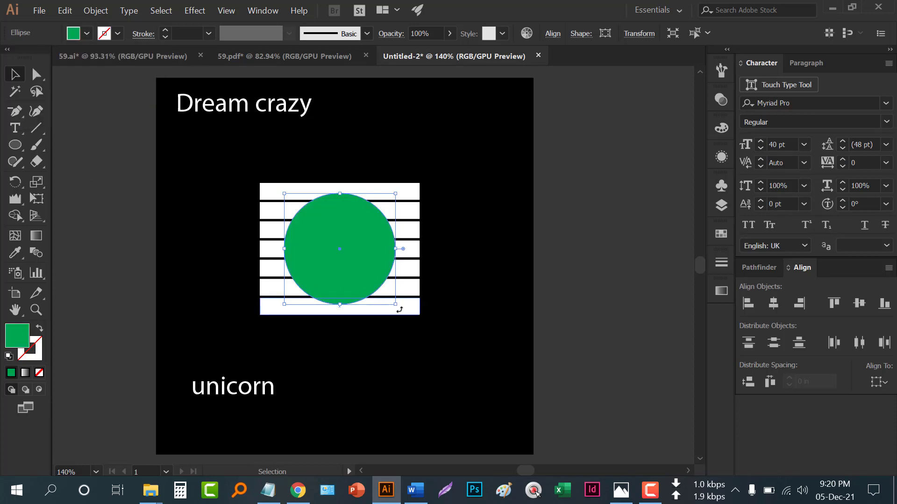
pyautogui.hotkey('ctrl', 'z')
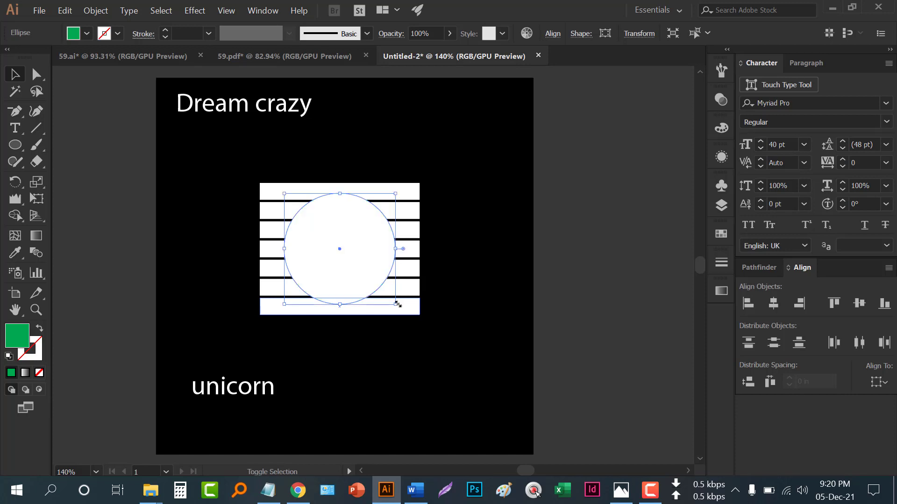
pyautogui.moveTo(395, 304); pyautogui.dragTo(414, 313)
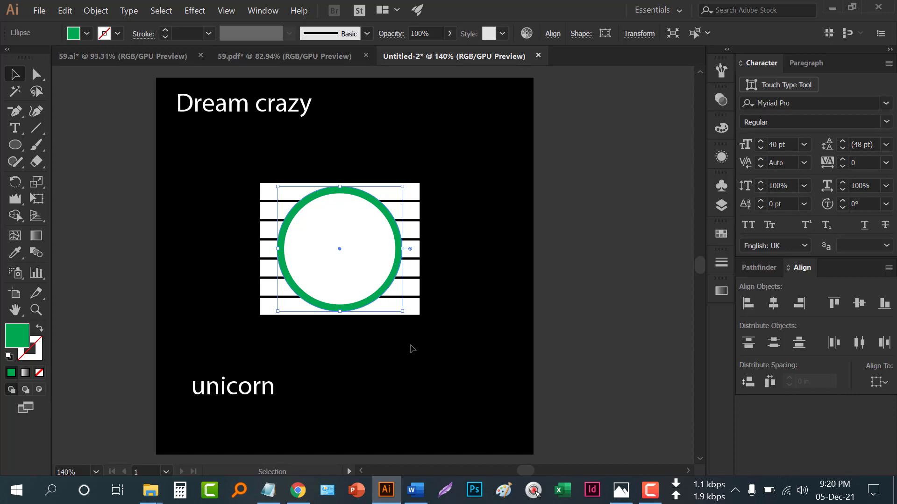
pyautogui.click(375, 350)
# Recolor the green ring around the white circle black by sampling the background with the Eyedropper
pyautogui.click(19, 251)
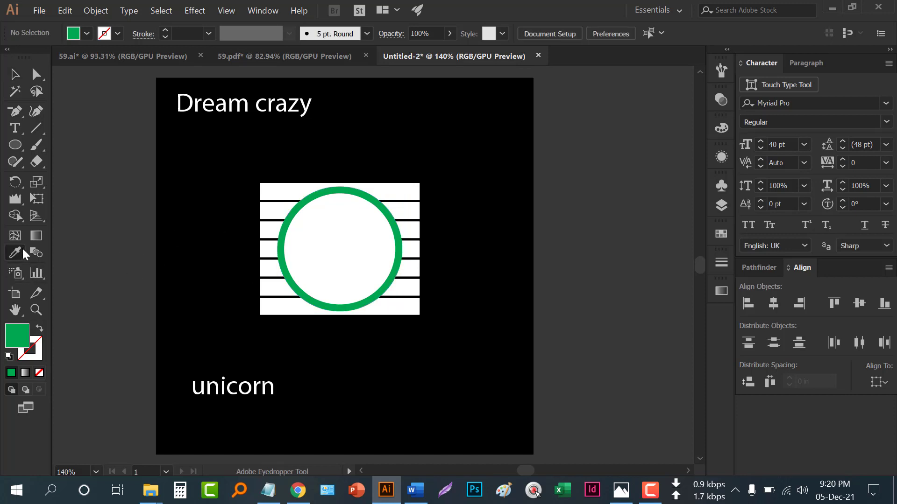
pyautogui.click(193, 210)
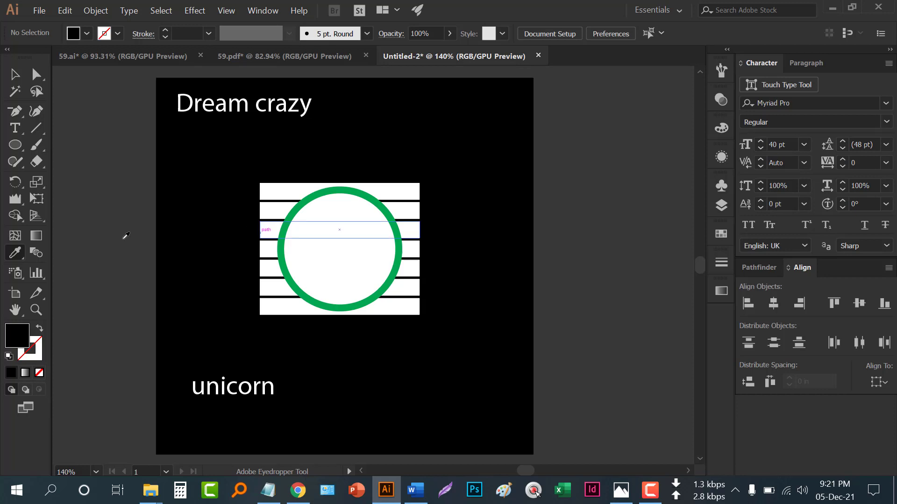
pyautogui.keyDown('alt'); pyautogui.click(278, 242); pyautogui.keyUp('alt')
pyautogui.press('v')
pyautogui.hscroll(3, 189, 257)
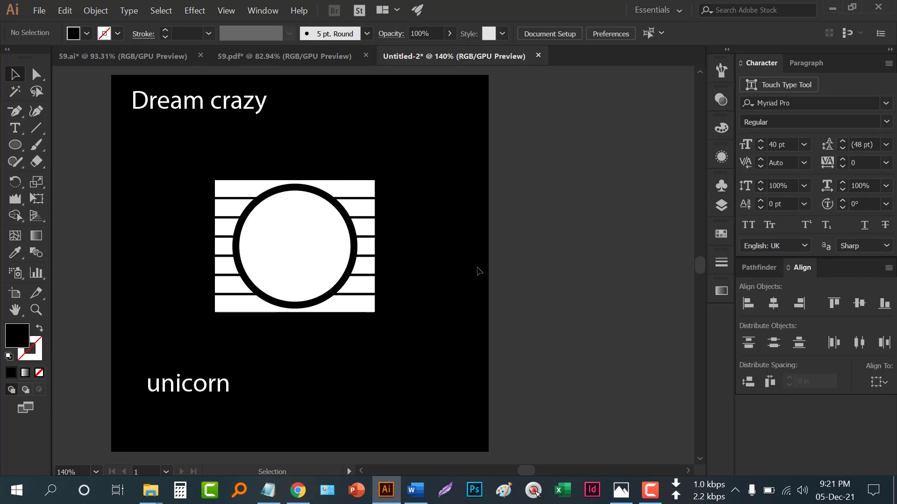
# Bring in a column of six color sample squares beside the bar stack, open the swatches and check the squares' fills
pyautogui.click(716, 235)
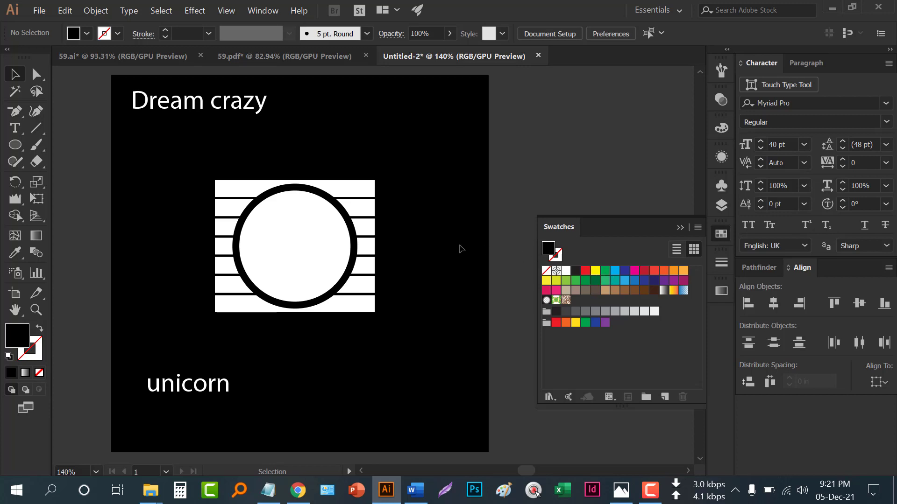
pyautogui.hotkey('ctrl', 'z')
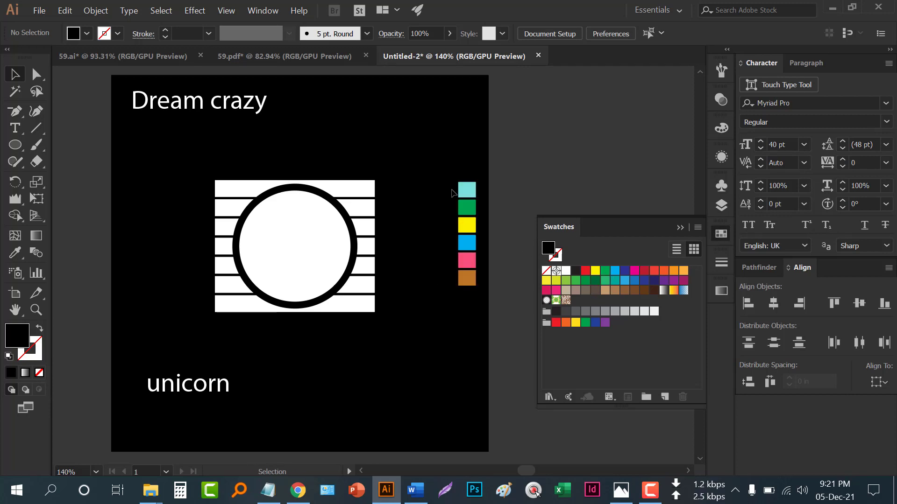
pyautogui.click(466, 190)
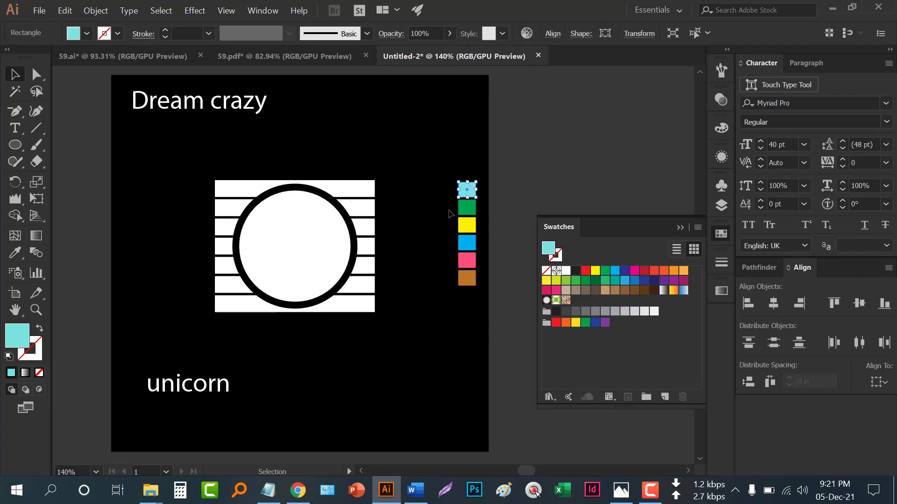
pyautogui.click(466, 207)
pyautogui.click(467, 242)
pyautogui.click(468, 262)
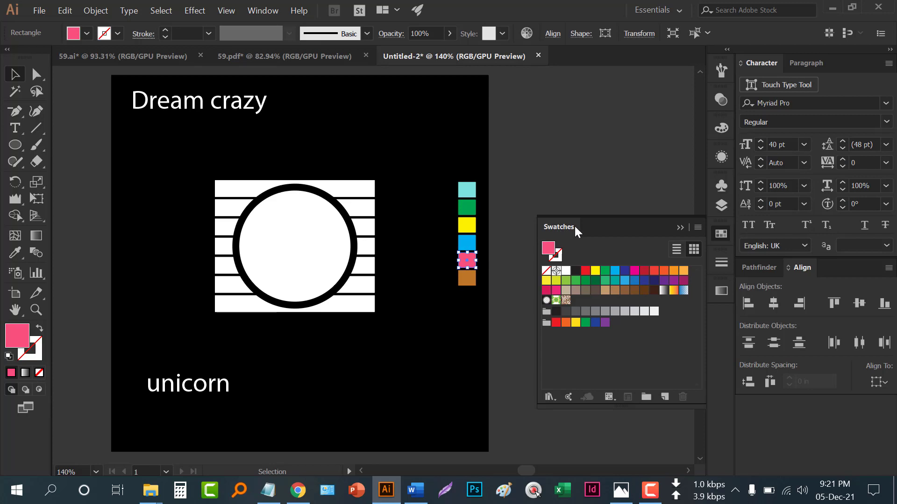
pyautogui.click(86, 34)
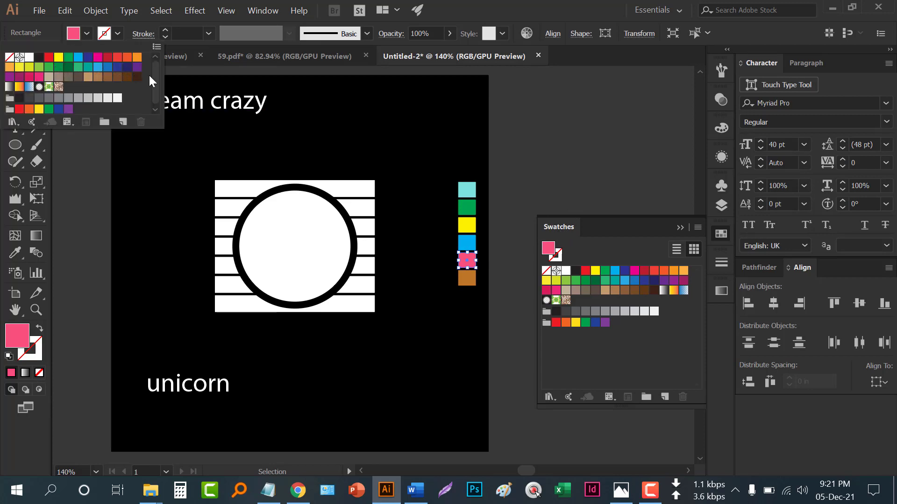
pyautogui.click(449, 182)
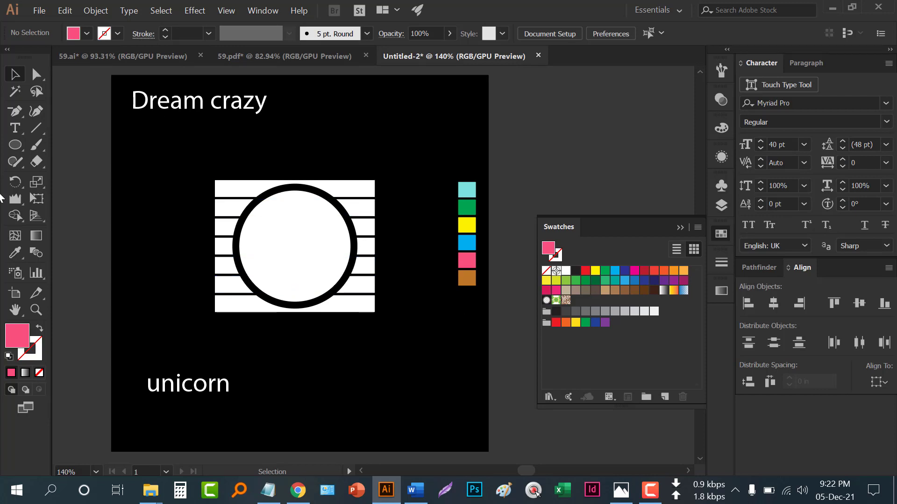
# Color the second to sixth bars turquoise, yellow, blue, pink and brown with the Eyedropper, sampling the color squares
pyautogui.click(15, 252)
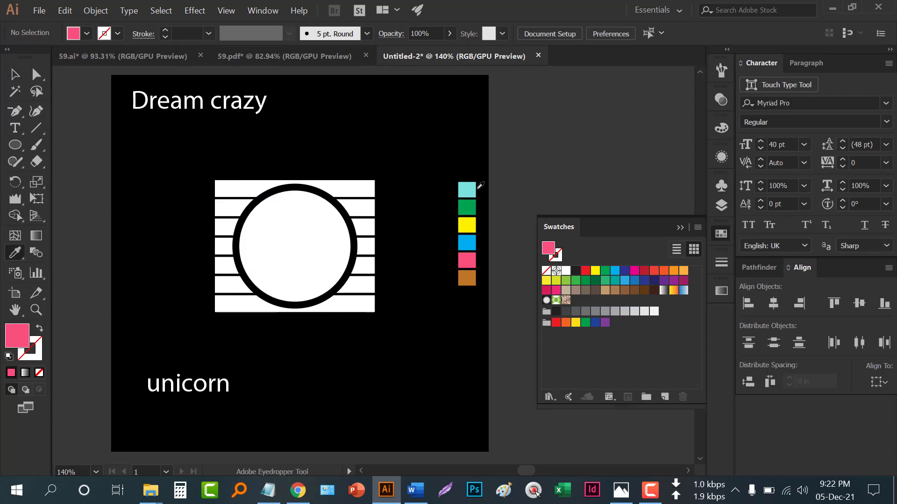
pyautogui.click(466, 189)
pyautogui.keyDown('alt'); pyautogui.click(357, 208); pyautogui.keyUp('alt')
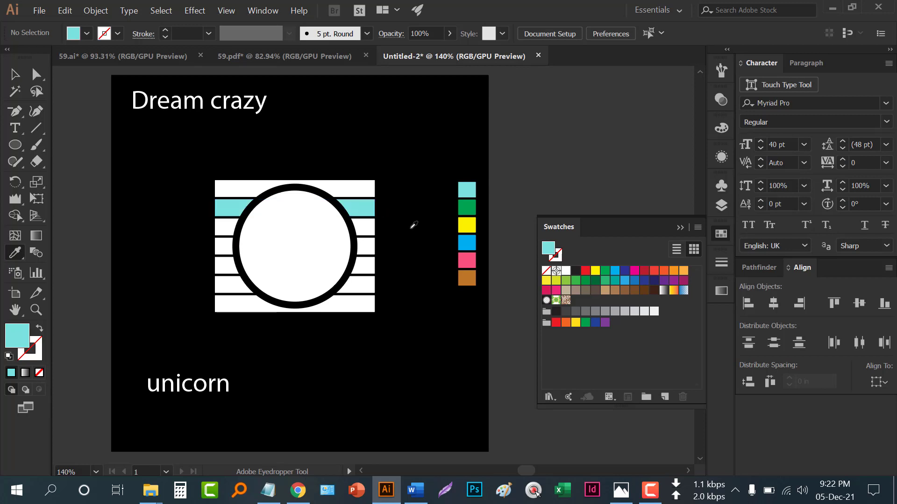
pyautogui.click(464, 226)
pyautogui.keyDown('alt'); pyautogui.click(366, 227); pyautogui.keyUp('alt')
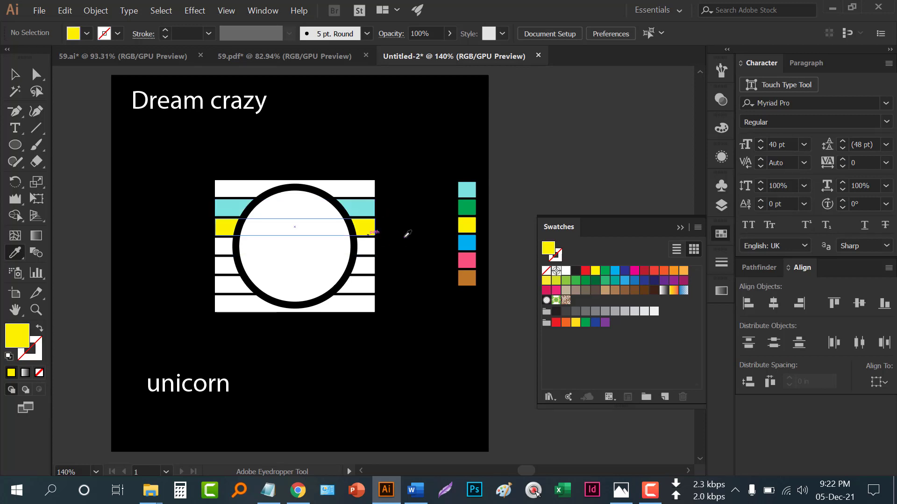
pyautogui.click(471, 246)
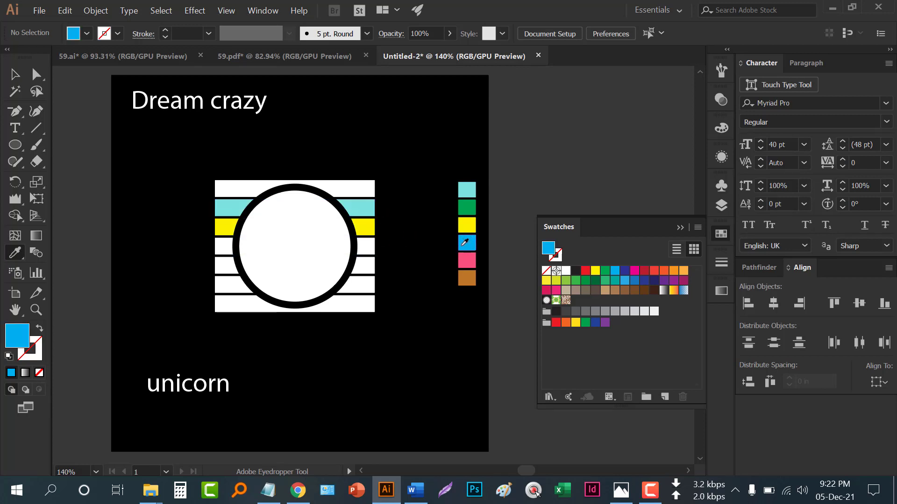
pyautogui.keyDown('alt'); pyautogui.click(370, 245); pyautogui.keyUp('alt')
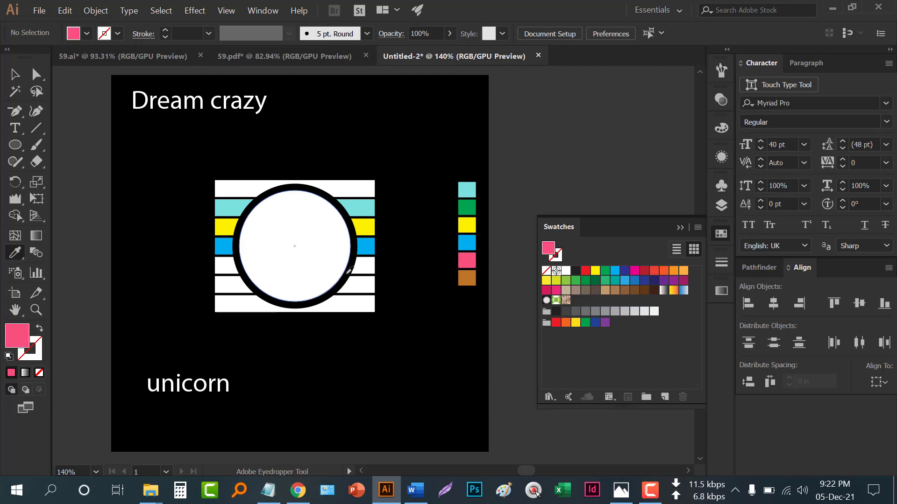
pyautogui.keyDown('alt'); pyautogui.click(369, 266); pyautogui.keyUp('alt')
pyautogui.click(473, 282)
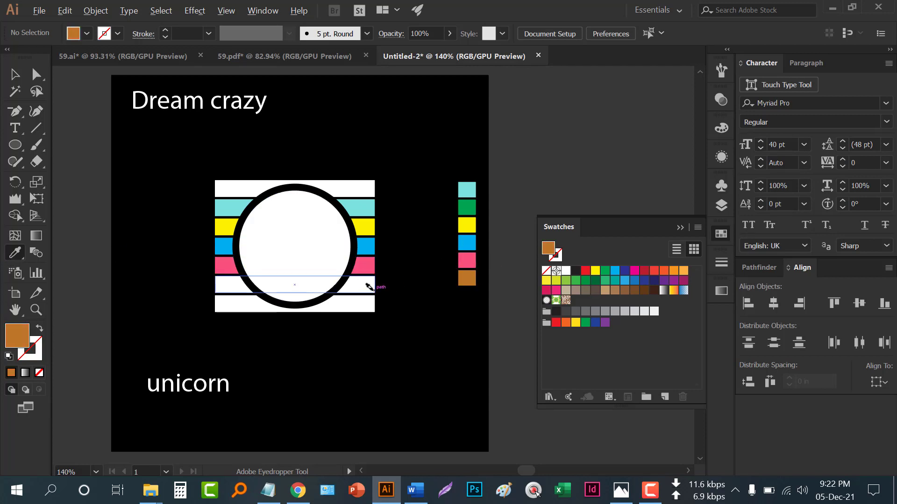
pyautogui.keyDown('alt'); pyautogui.click(370, 283); pyautogui.keyUp('alt')
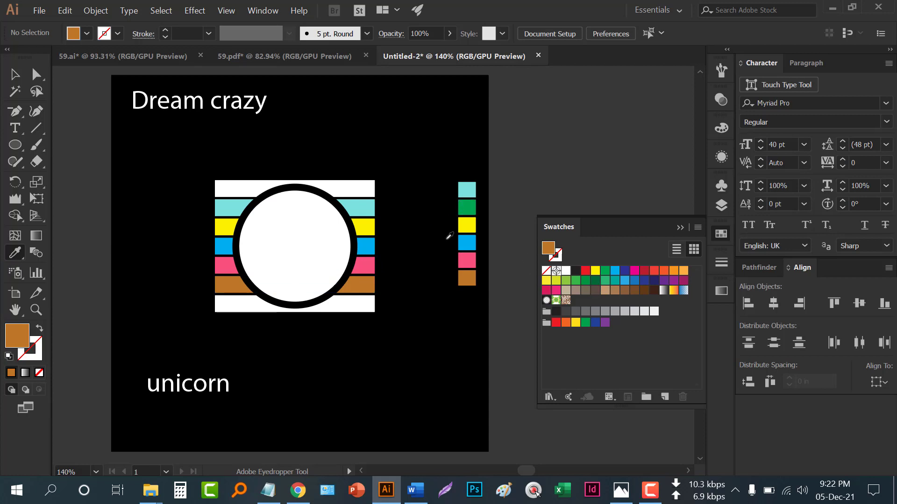
# Fill the top bar with purple and the bottom bar with the pink of the fifth bar
pyautogui.click(585, 271)
pyautogui.keyDown('alt'); pyautogui.click(366, 188); pyautogui.keyUp('alt')
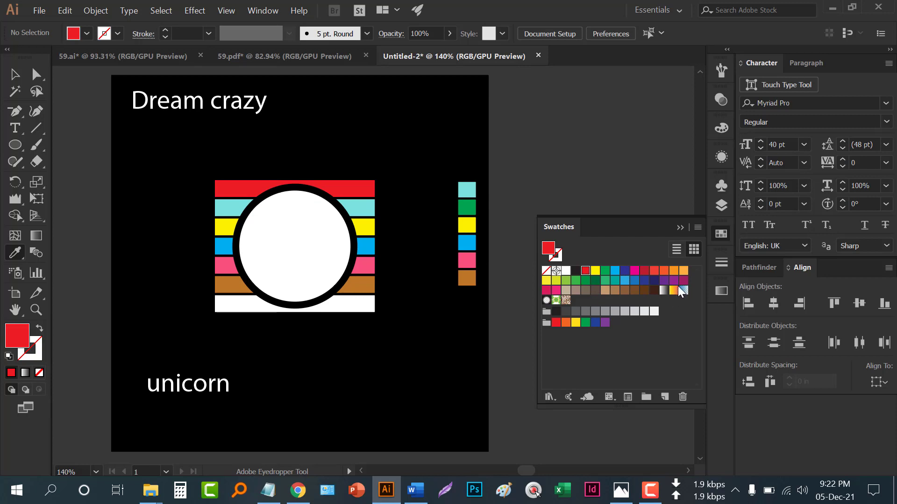
pyautogui.click(664, 280)
pyautogui.keyDown('alt'); pyautogui.click(341, 188); pyautogui.keyUp('alt')
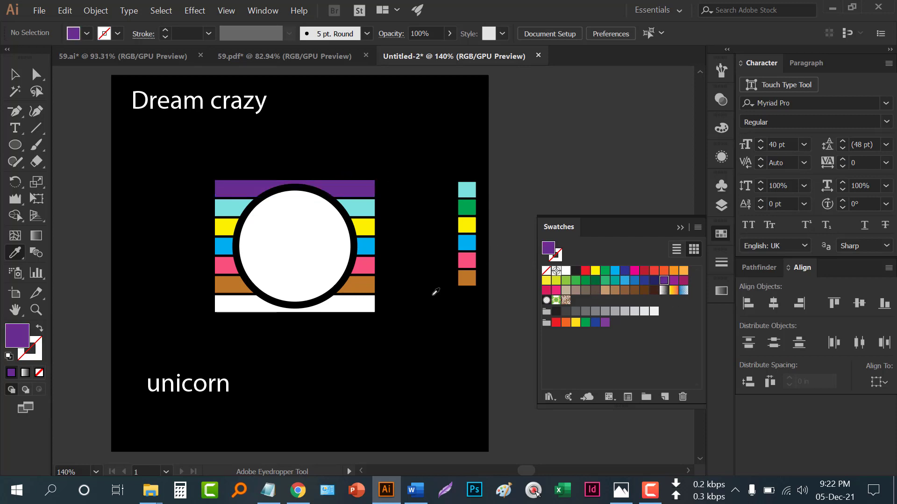
pyautogui.click(369, 228)
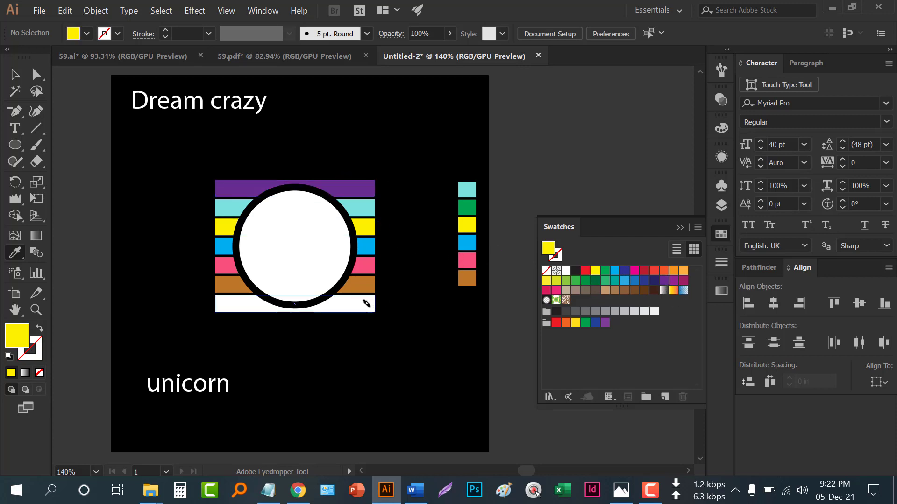
pyautogui.keyDown('alt'); pyautogui.click(372, 304); pyautogui.keyUp('alt')
pyautogui.click(374, 267)
pyautogui.keyDown('alt'); pyautogui.click(373, 306); pyautogui.keyUp('alt')
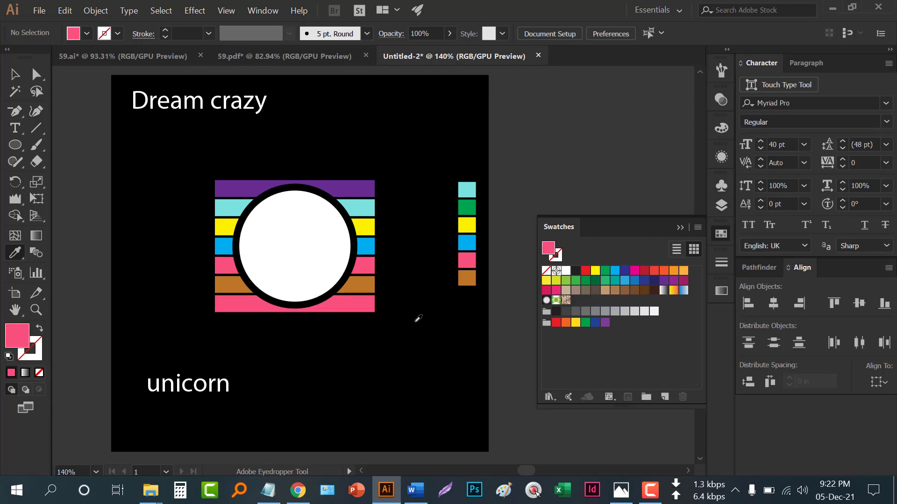
# Delete the column of six color sample squares beside the bar stack
pyautogui.moveTo(406, 309); pyautogui.dragTo(418, 311)
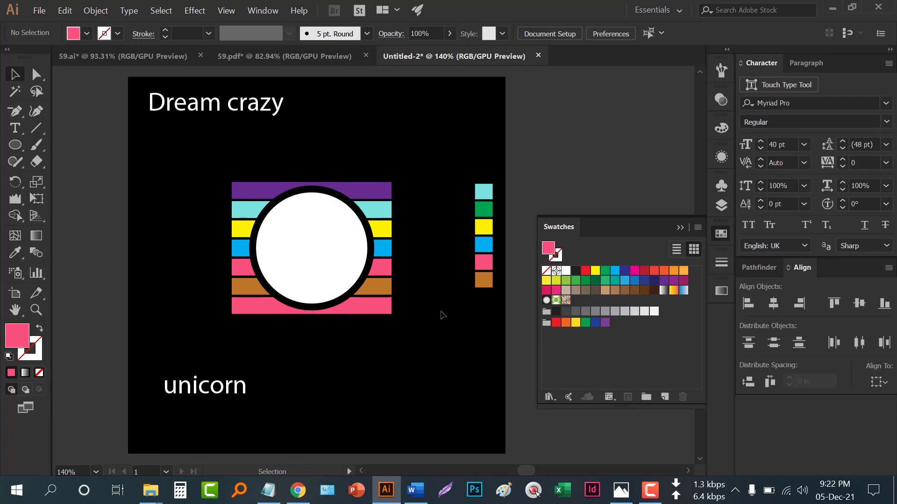
pyautogui.moveTo(442, 315); pyautogui.dragTo(495, 169)
pyautogui.press('Delete')
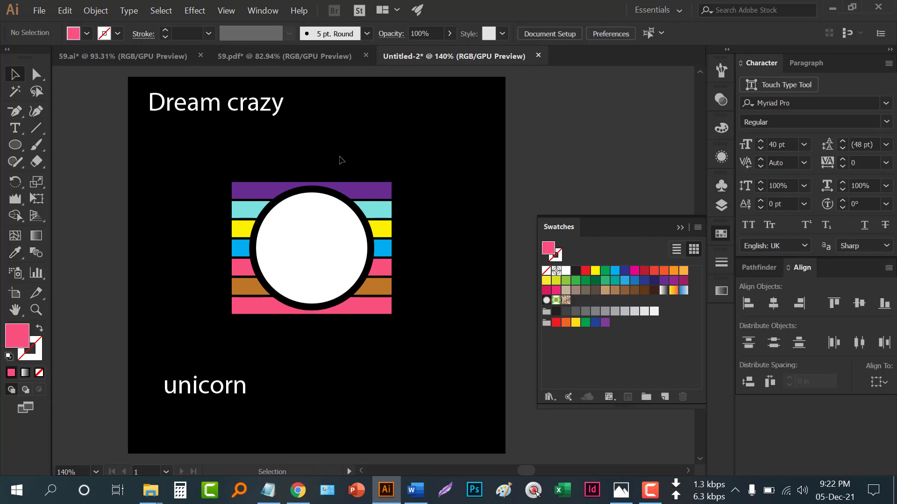
# Bend the top edge of the purple bar slightly upward into an arc with the Anchor Point tool
pyautogui.click(352, 191)
pyautogui.scroll(2, 316, 169)
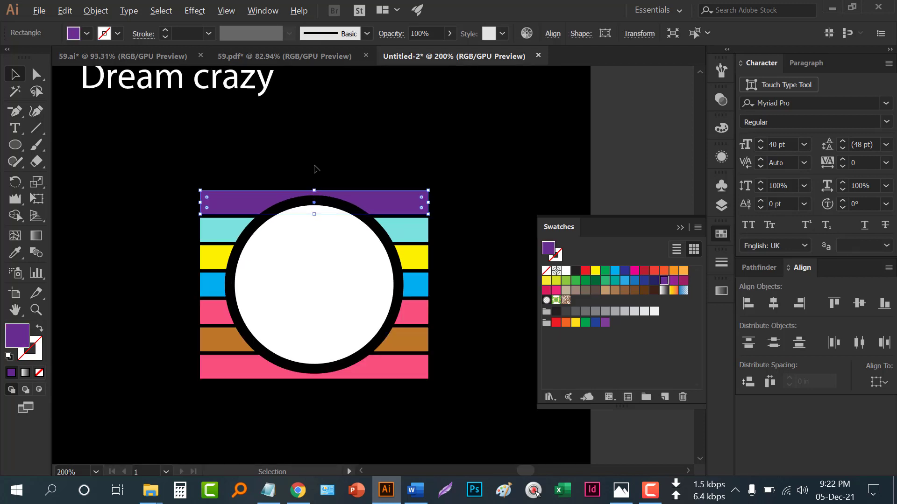
pyautogui.moveTo(16, 112); pyautogui.dragTo(74, 160)
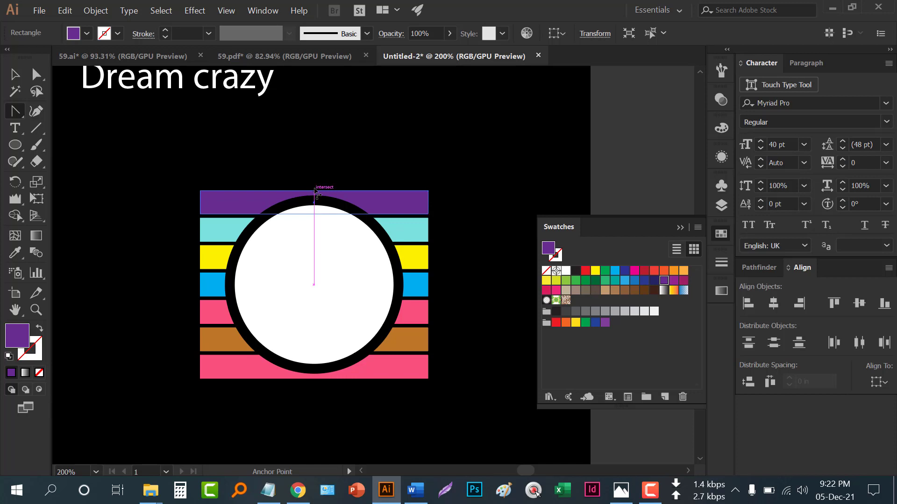
pyautogui.moveTo(313, 192); pyautogui.dragTo(314, 180)
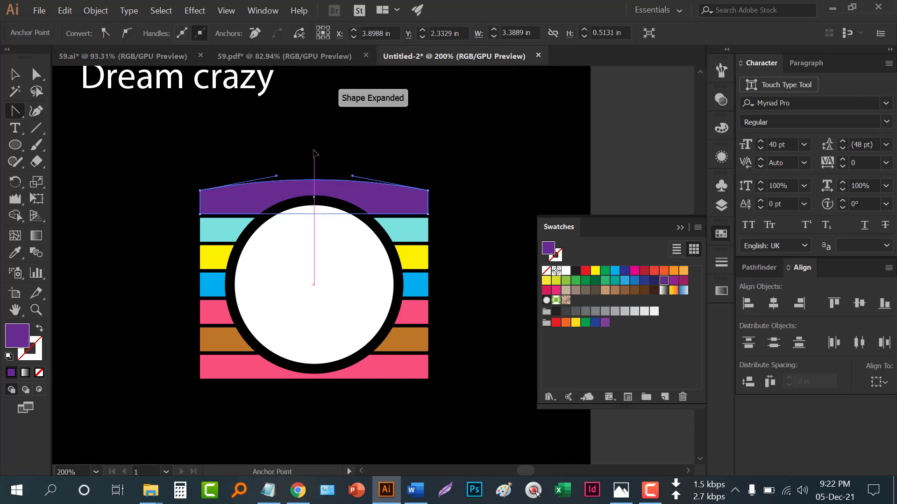
pyautogui.press('v')
pyautogui.click(314, 151)
# Move the "Dream crazy" text directly above the bar stack and set its font to Milkshake
pyautogui.scroll(-1, 314, 151)
pyautogui.scroll(2, 314, 151)
pyautogui.moveTo(257, 132); pyautogui.dragTo(355, 180)
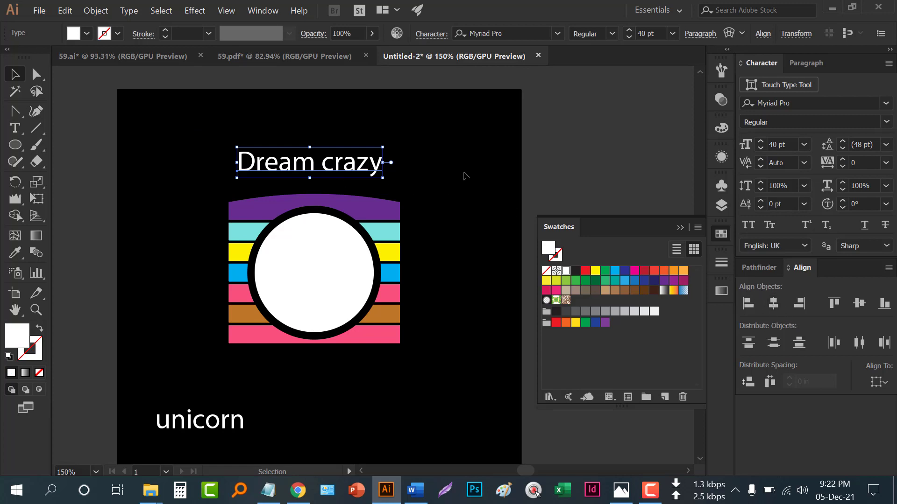
pyautogui.click(555, 35)
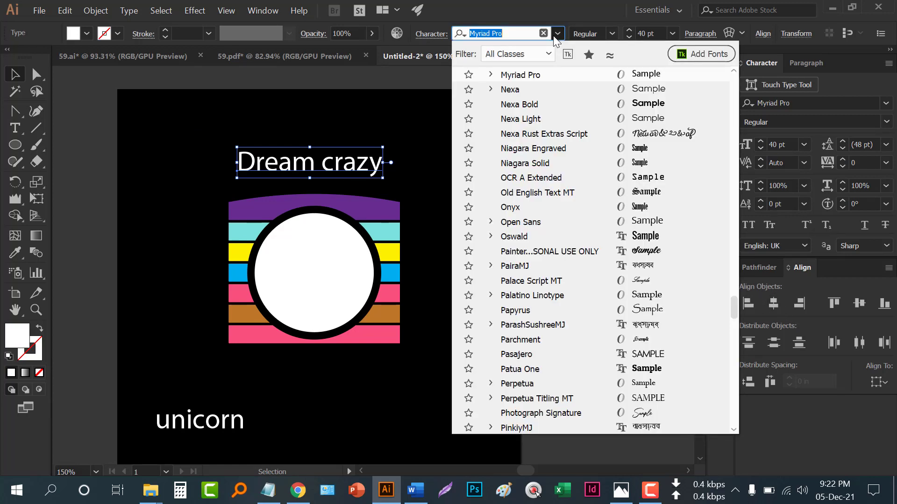
pyautogui.write('mi')
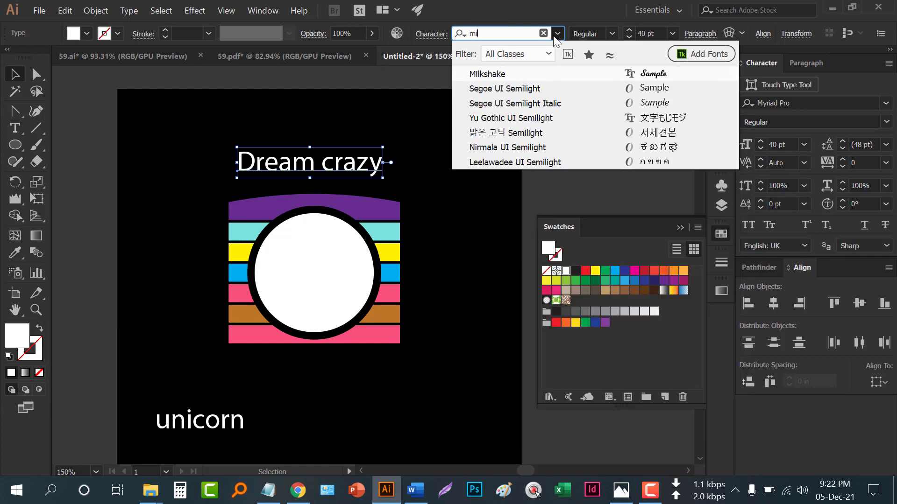
pyautogui.click(534, 74)
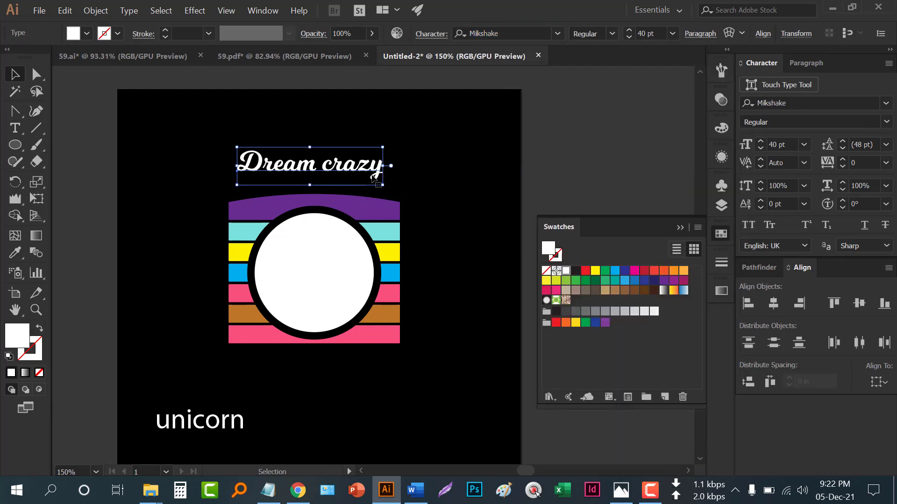
# Enlarge the "Dream crazy" text to about the width of the bar stack
pyautogui.moveTo(384, 169)
pyautogui.mouseDown()
pyautogui.moveTo(406, 167)
pyautogui.moveTo(382, 180)
pyautogui.mouseUp()
pyautogui.click(426, 228)
pyautogui.moveTo(426, 229); pyautogui.dragTo(428, 195)
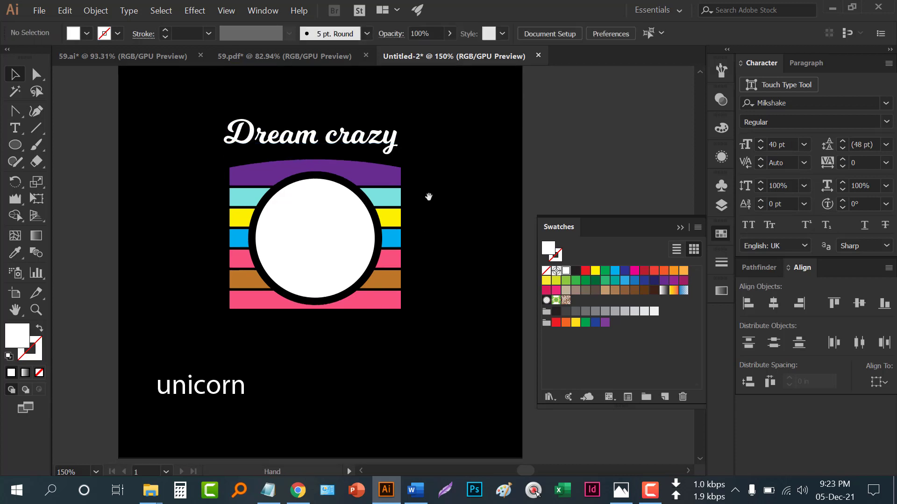
# Move the "unicorn" text directly below the bar stack and set its font to Arial Black
pyautogui.moveTo(222, 398); pyautogui.dragTo(328, 346)
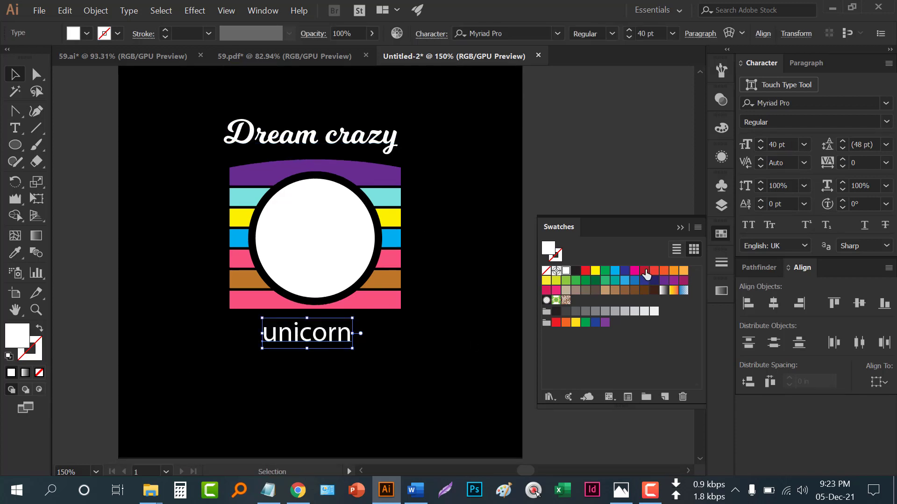
pyautogui.click(680, 229)
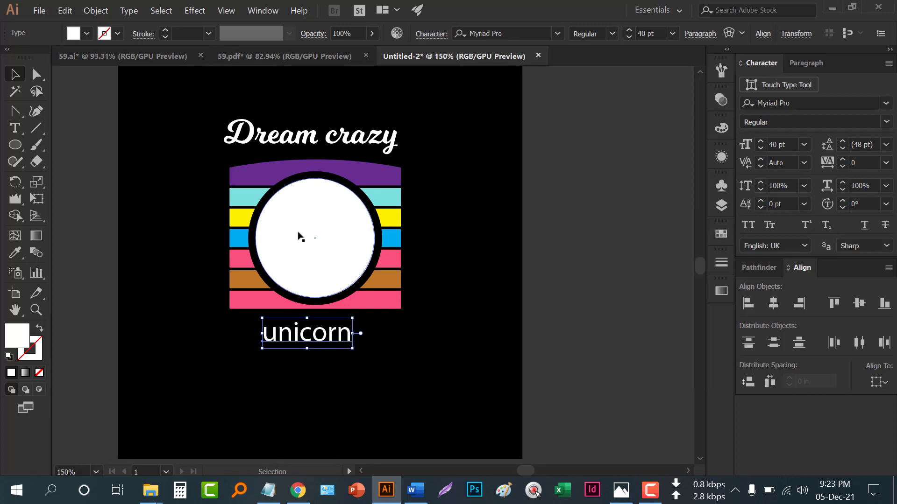
pyautogui.click(559, 33)
pyautogui.write('pop')
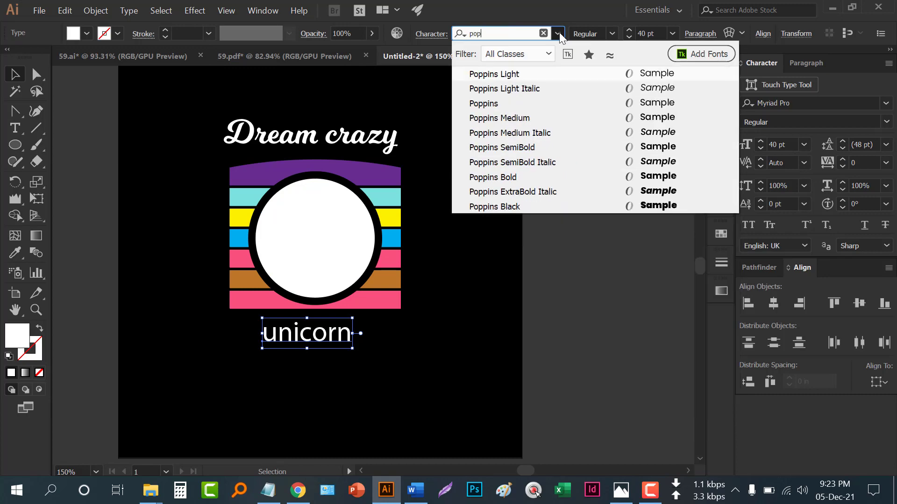
pyautogui.press('BackSpace')
pyautogui.press('BackSpace')
pyautogui.press('BackSpace')
pyautogui.write('a')
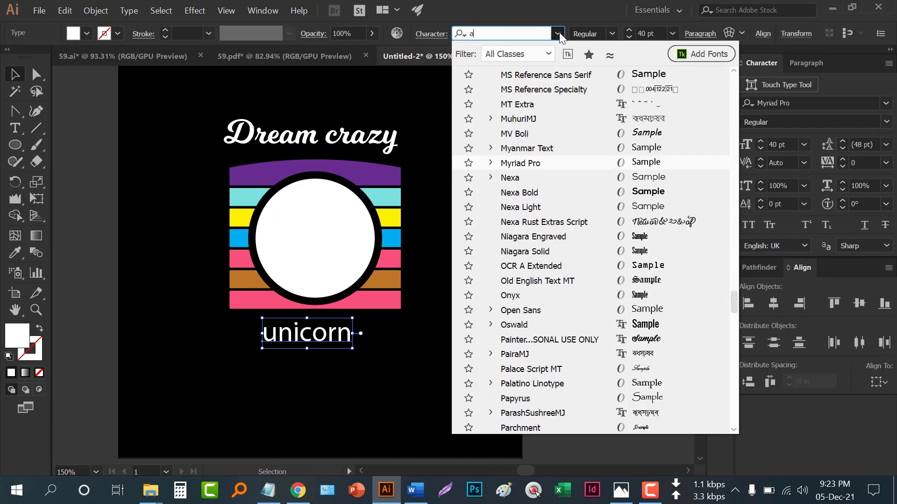
pyautogui.write('ri')
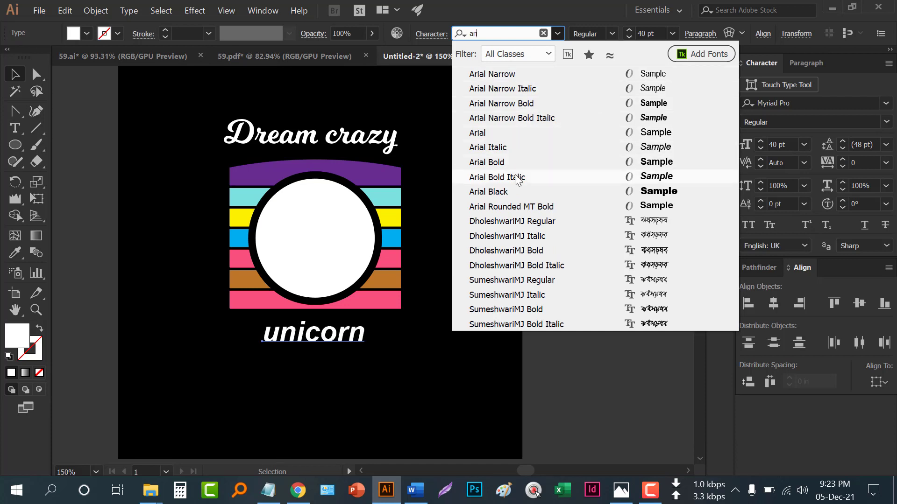
pyautogui.click(514, 192)
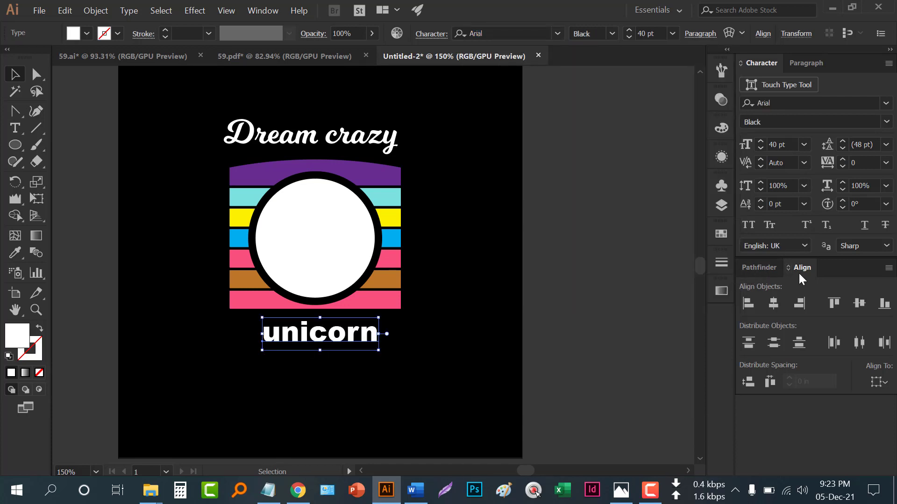
# Set the "unicorn" text in all caps and enlarge it to about 48.5 pt, roughly the width of the bar stack
pyautogui.click(750, 222)
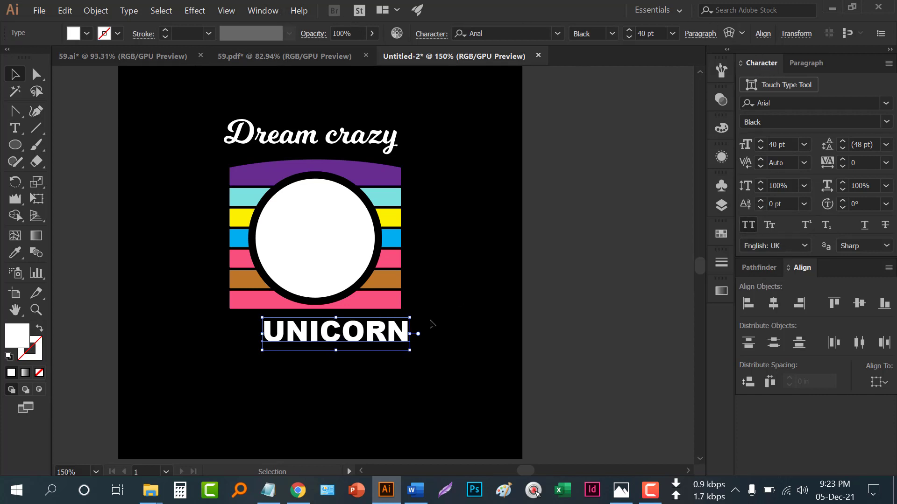
pyautogui.moveTo(383, 340); pyautogui.dragTo(410, 349)
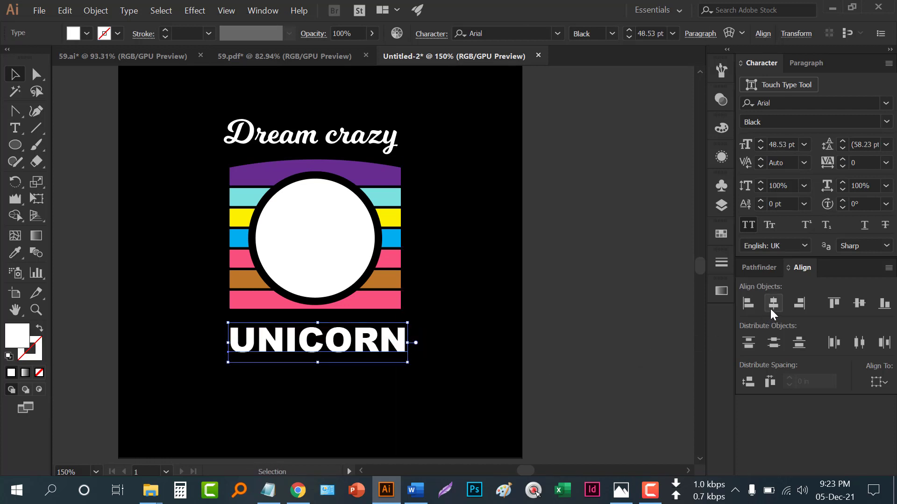
pyautogui.press('space')
pyautogui.moveTo(437, 309); pyautogui.dragTo(448, 299)
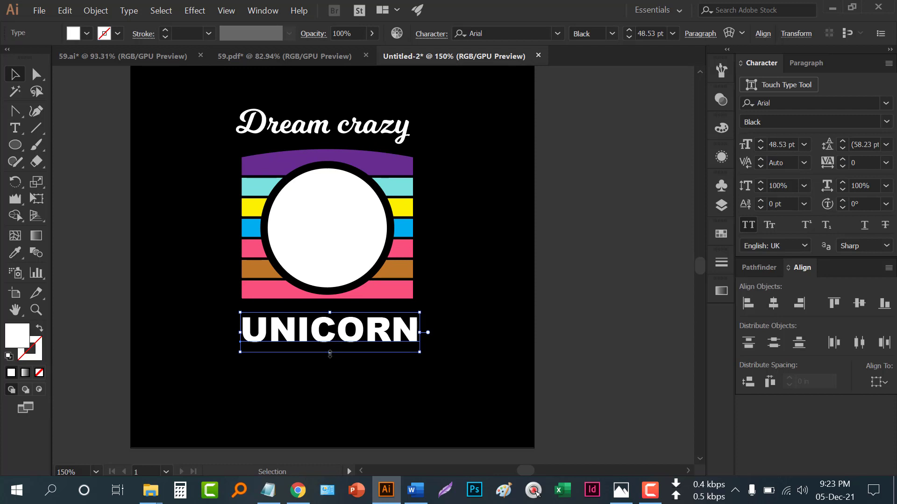
# Stretch the UNICORN text vertically to about 56 pt while keeping its width, and place it just below the bar stack
pyautogui.moveTo(330, 354); pyautogui.dragTo(331, 361)
pyautogui.click(334, 392)
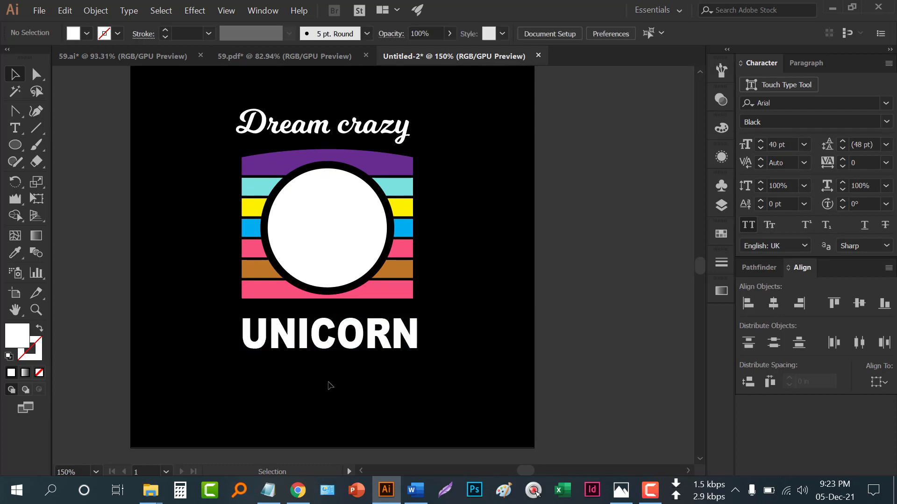
pyautogui.click(326, 355)
pyautogui.scroll(1, 326, 356)
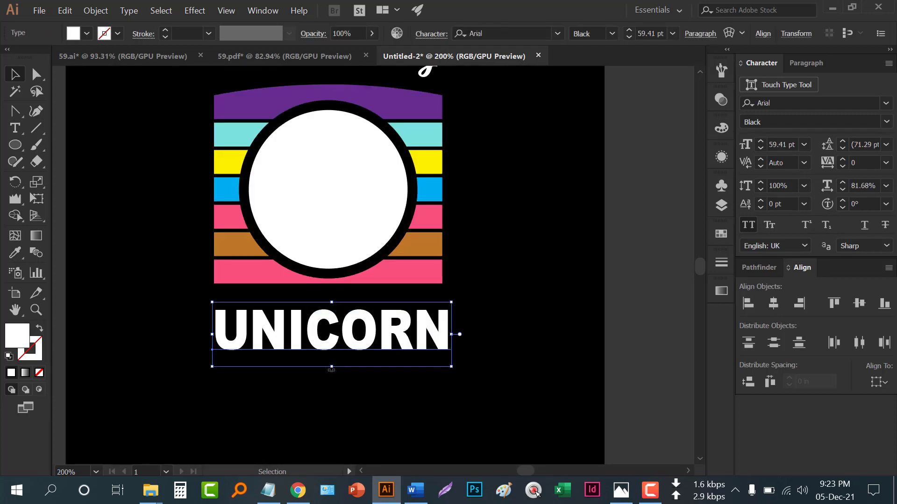
pyautogui.moveTo(332, 372); pyautogui.dragTo(332, 427)
pyautogui.hotkey('ctrl', 'z')
pyautogui.moveTo(333, 368); pyautogui.dragTo(333, 342)
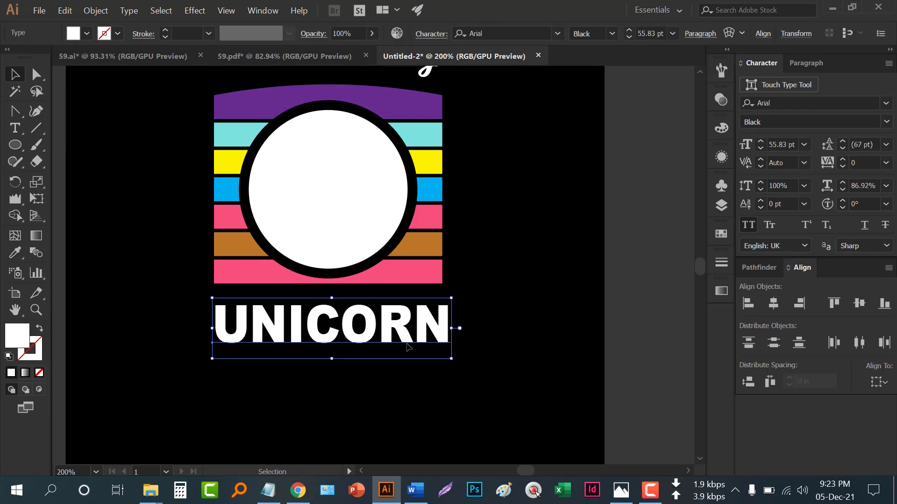
# Convert the UNICORN text to outlines
pyautogui.rightClick(355, 343)
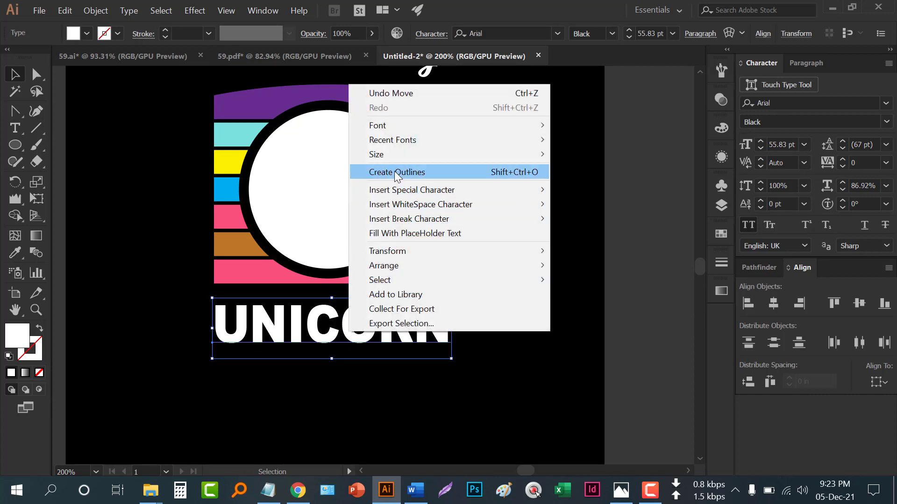
pyautogui.click(394, 172)
pyautogui.click(316, 357)
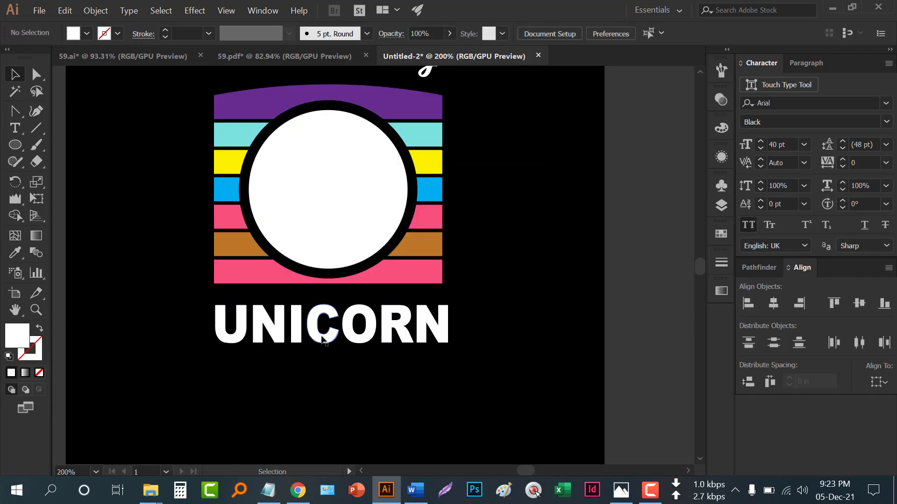
pyautogui.click(316, 323)
pyautogui.moveTo(312, 334); pyautogui.dragTo(325, 335)
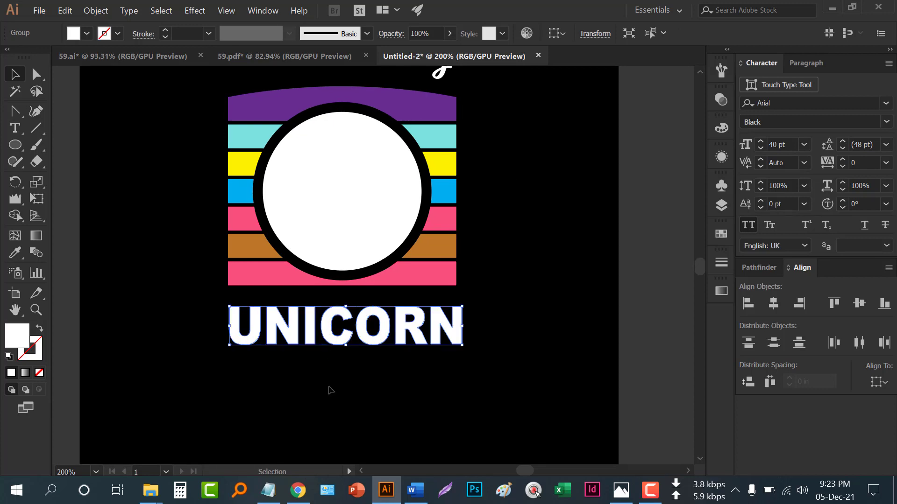
pyautogui.click(327, 391)
# Recolor the letters U, first N and I of UNICORN with the purple, yellow and turquoise sampled from the bars
pyautogui.scroll(2, 220, 358)
pyautogui.scroll(1, 249, 361)
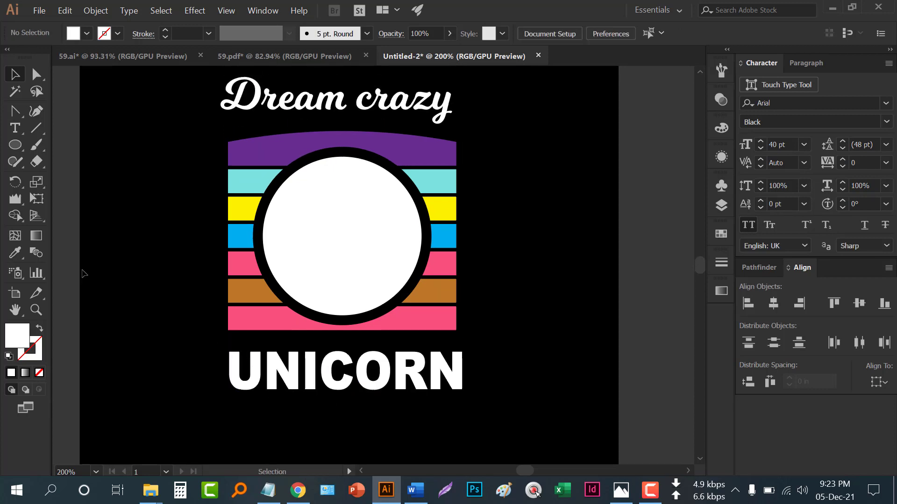
pyautogui.click(15, 253)
pyautogui.click(277, 145)
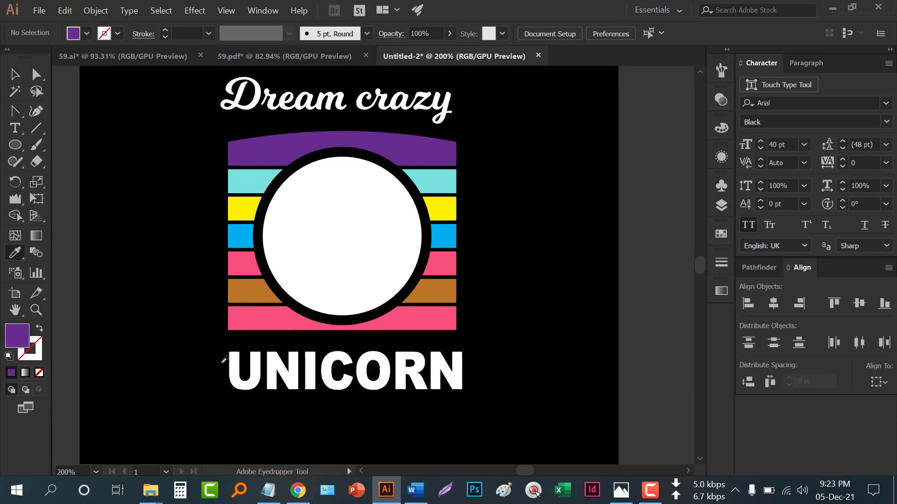
pyautogui.click(228, 369)
pyautogui.click(246, 208)
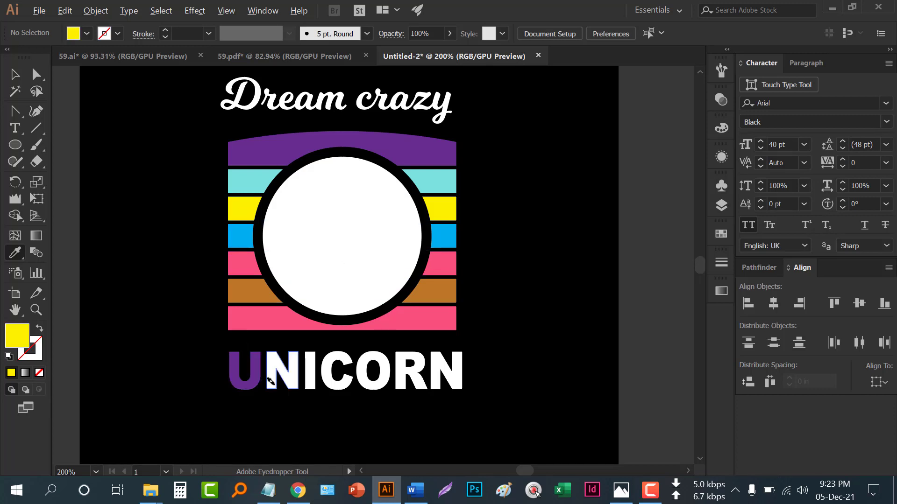
pyautogui.click(270, 376)
pyautogui.click(242, 181)
pyautogui.click(311, 374)
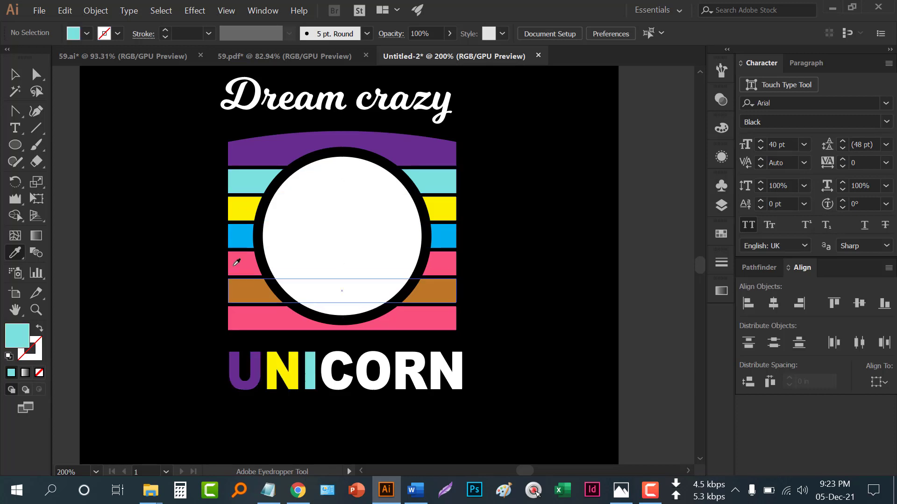
# Recolor the letters C, O, R and last N with the blue, pink, brown and blue sampled from the bars
pyautogui.click(240, 233)
pyautogui.click(334, 373)
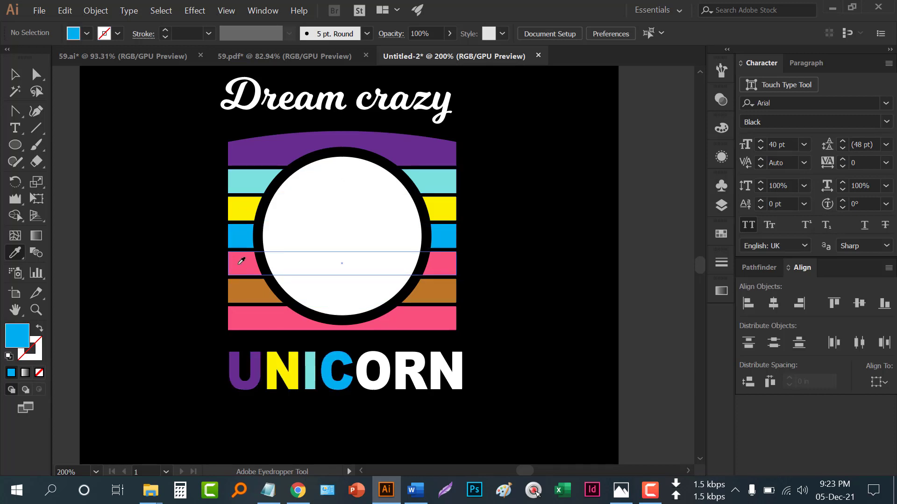
pyautogui.click(242, 256)
pyautogui.click(374, 372)
pyautogui.click(444, 290)
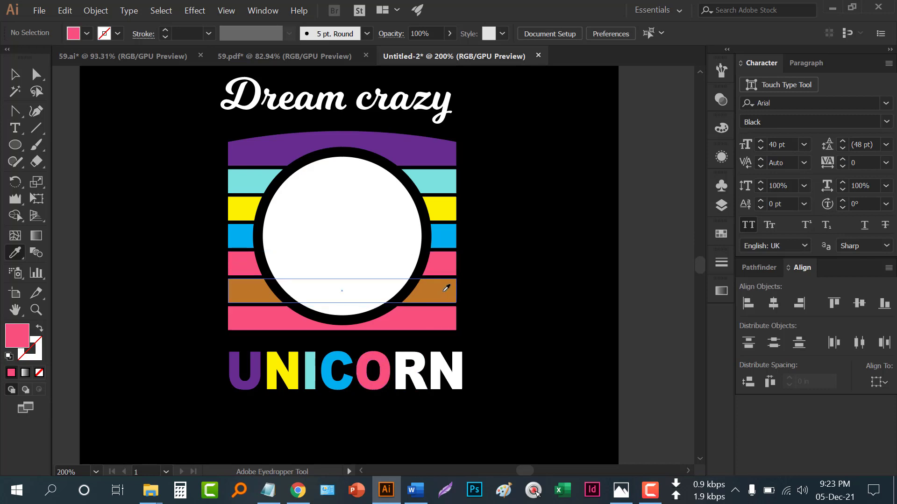
pyautogui.click(418, 373)
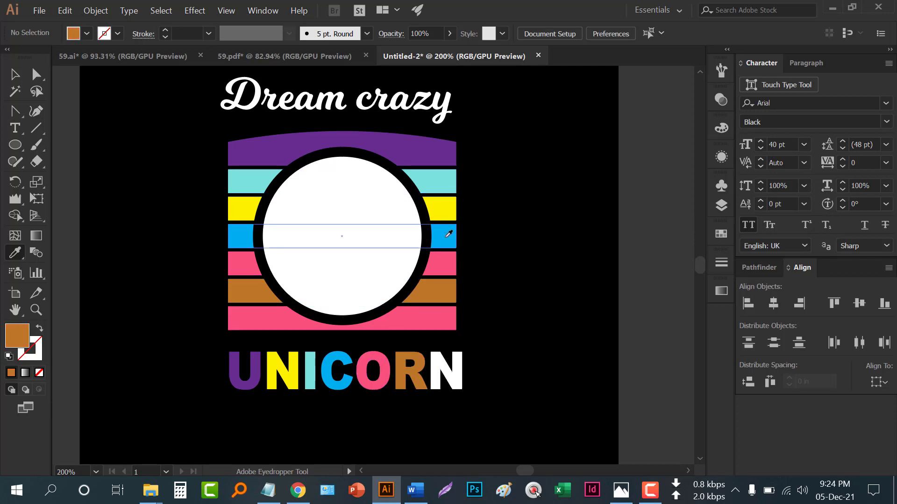
pyautogui.click(448, 234)
pyautogui.click(463, 359)
pyautogui.scroll(-1, 486, 339)
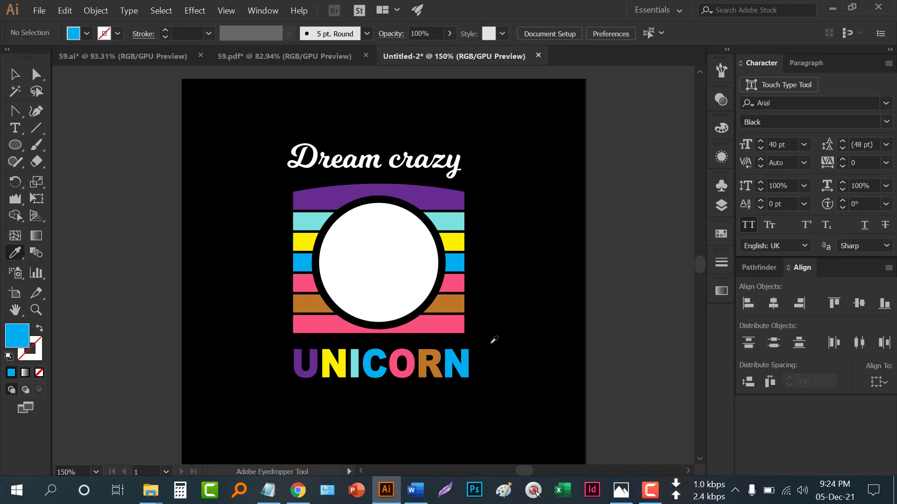
pyautogui.press('v')
pyautogui.moveTo(481, 329); pyautogui.dragTo(475, 326)
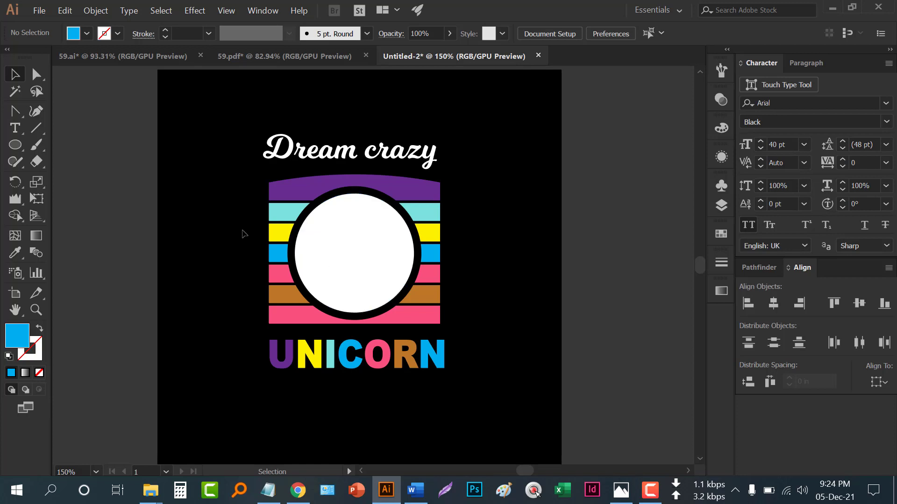
# Bring the unicorn head illustration from the 59.pdf document into the Untitled-2 artwork
pyautogui.click(250, 66)
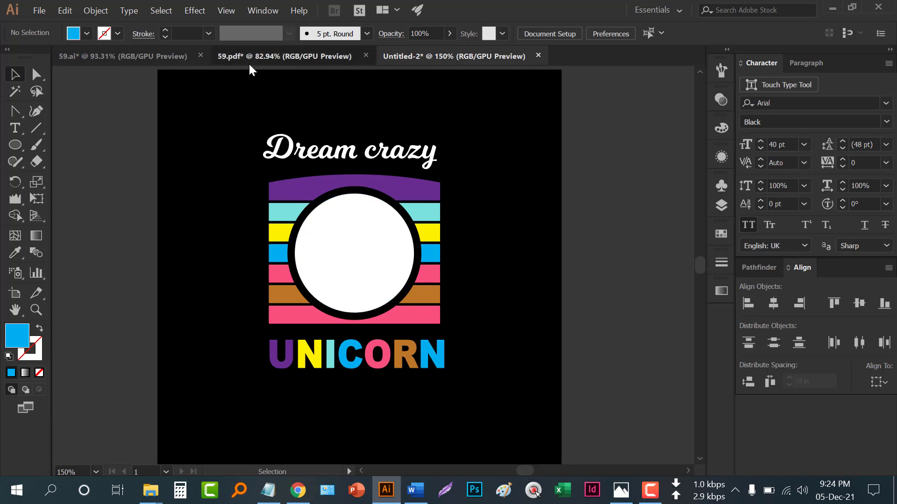
pyautogui.moveTo(617, 254); pyautogui.dragTo(250, 264)
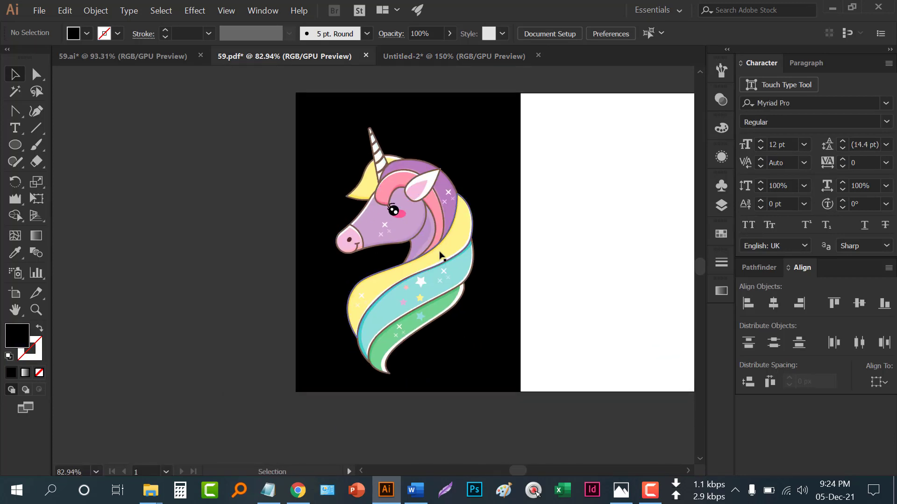
pyautogui.moveTo(419, 218); pyautogui.dragTo(425, 47)
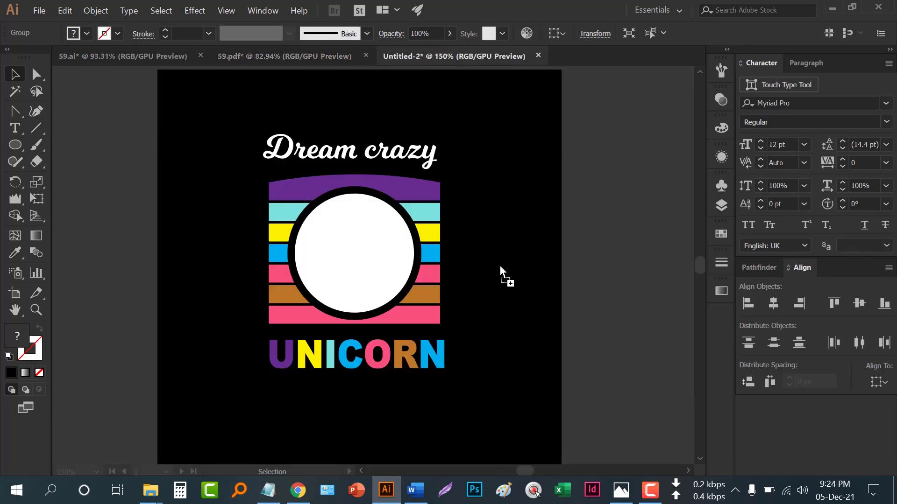
pyautogui.moveTo(500, 265); pyautogui.dragTo(499, 266)
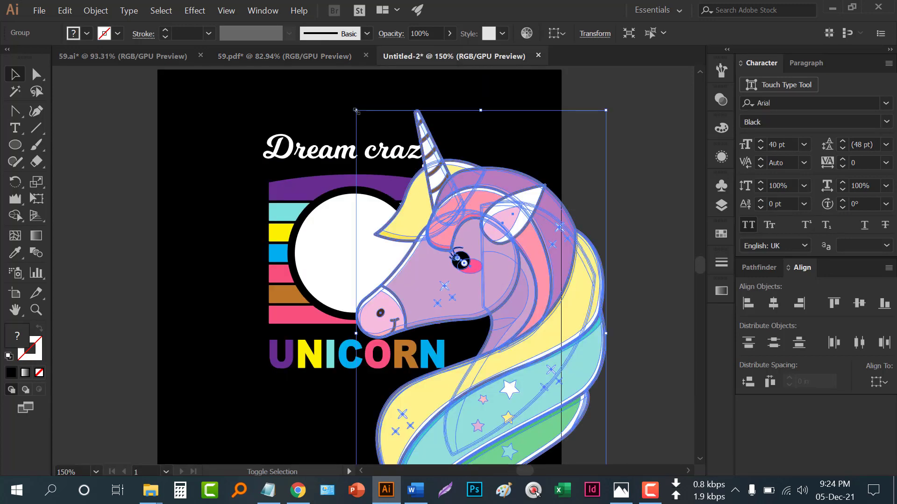
# Scale the unicorn head down to about the white circle's height and center it horizontally and vertically on the circle
pyautogui.moveTo(355, 110); pyautogui.dragTo(448, 276)
pyautogui.moveTo(485, 337); pyautogui.dragTo(394, 261)
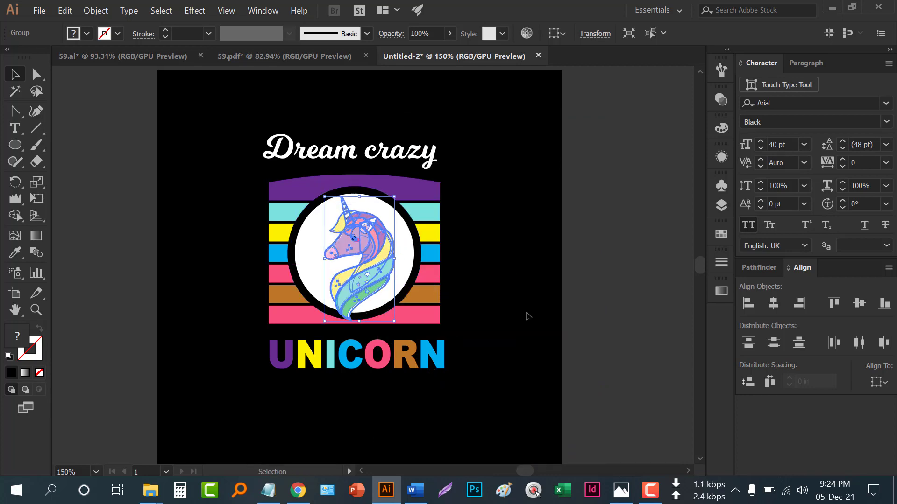
pyautogui.keyDown('shift'); pyautogui.click(419, 255); pyautogui.keyUp('shift')
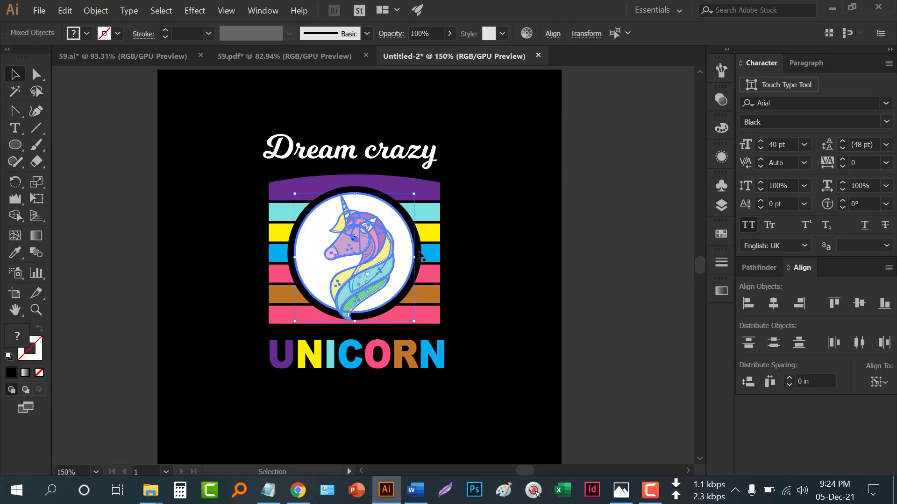
pyautogui.click(776, 305)
pyautogui.click(858, 304)
pyautogui.click(526, 289)
# Enlarge the unicorn head slightly from its center so the horn and mane tip overlap the black ring
pyautogui.scroll(1, 383, 247)
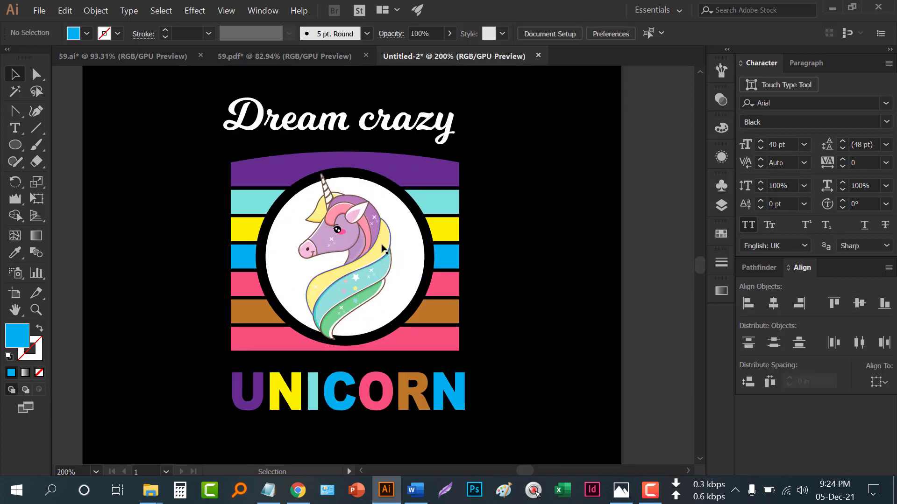
pyautogui.click(383, 248)
pyautogui.moveTo(398, 262); pyautogui.dragTo(394, 263)
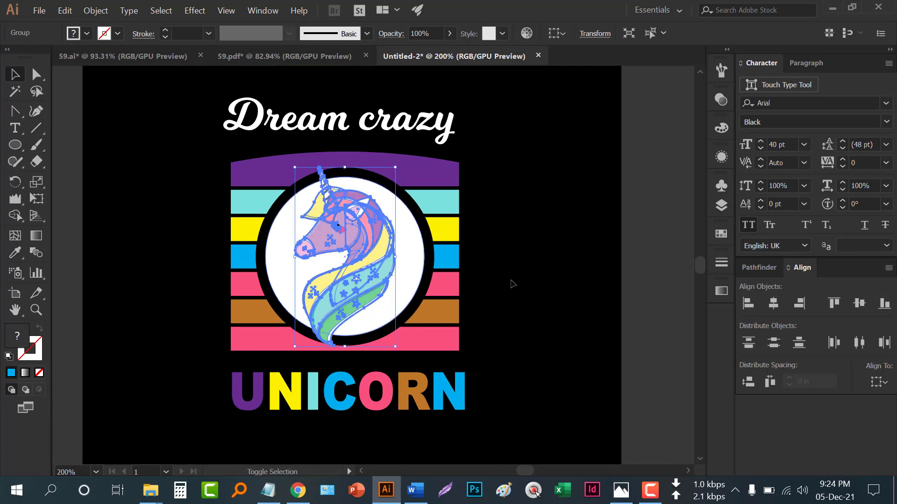
pyautogui.click(531, 290)
# Draw small blue five-pointed stars with the Star tool, placing three along each side of the bar stack
pyautogui.scroll(-1, 531, 289)
pyautogui.moveTo(553, 326); pyautogui.dragTo(466, 296)
pyautogui.keyDown('ctrl'); pyautogui.keyDown('alt'); pyautogui.click(457, 304); pyautogui.keyUp('alt'); pyautogui.keyUp('ctrl')
pyautogui.press('v')
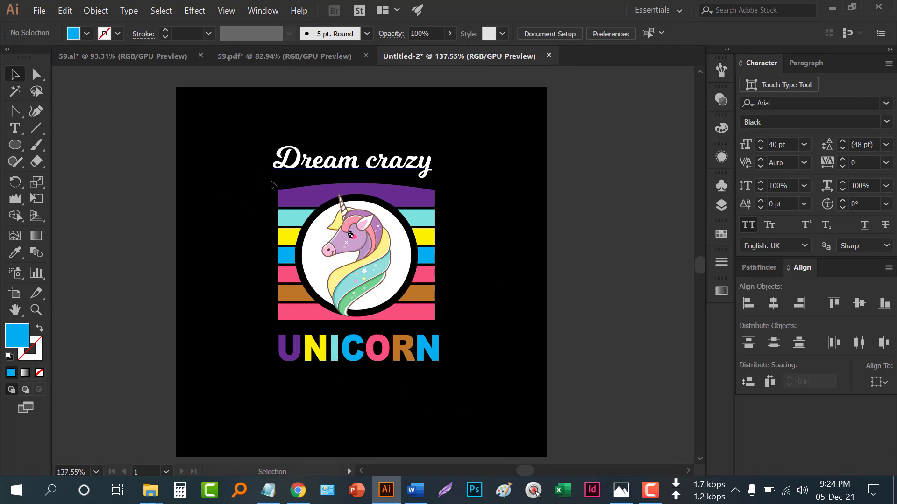
pyautogui.moveTo(18, 141); pyautogui.dragTo(65, 212)
pyautogui.moveTo(263, 219); pyautogui.dragTo(542, 278)
pyautogui.click(12, 79)
pyautogui.click(232, 219)
pyautogui.scroll(1, 257, 233)
pyautogui.scroll(1, 256, 233)
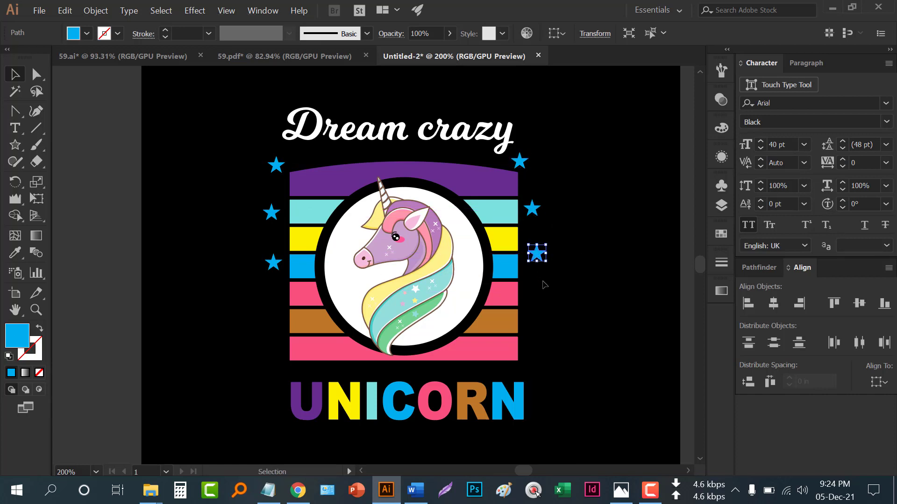
# Draw small blue circles with the Ellipse tool, one beside the bar stack's right edge and one above the purple bar
pyautogui.click(543, 284)
pyautogui.click(20, 146)
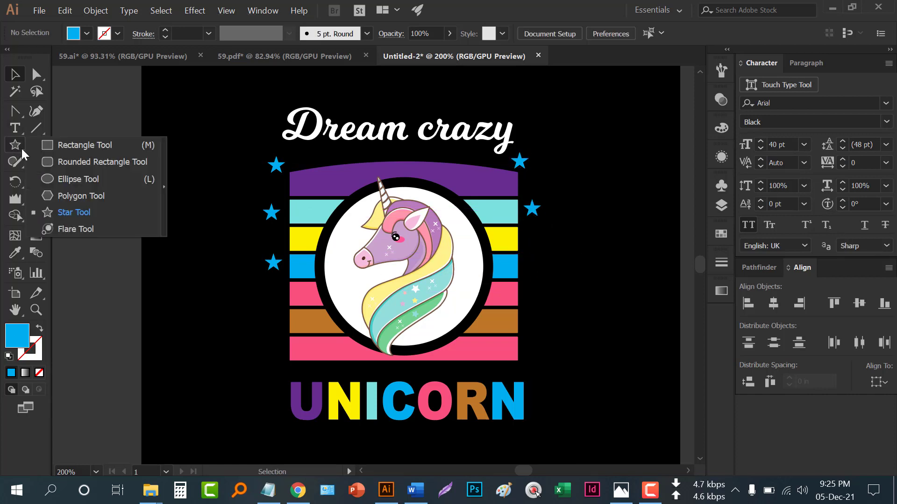
pyautogui.click(74, 180)
pyautogui.moveTo(528, 252); pyautogui.dragTo(418, 153)
pyautogui.press('v')
pyautogui.click(525, 274)
pyautogui.click(155, 186)
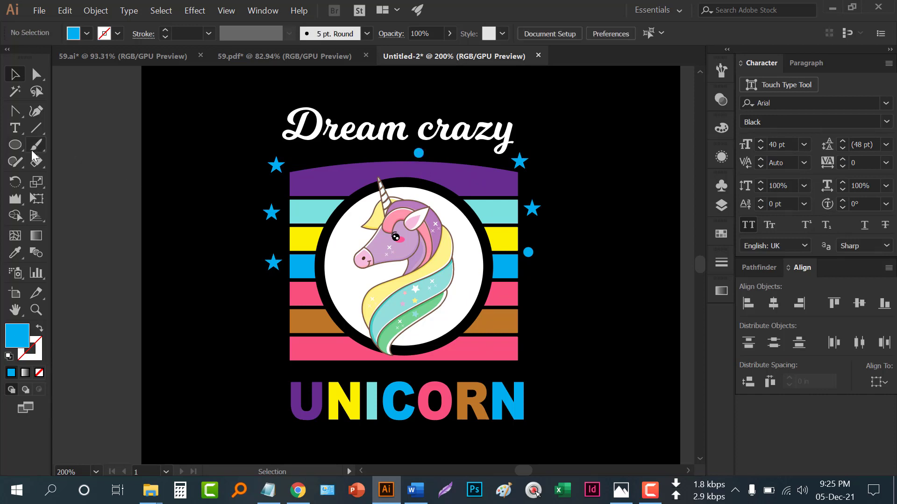
# Fully round the corners of the blue star beside the brown bar's right end, with a matching rounded star just below it
pyautogui.click(19, 146)
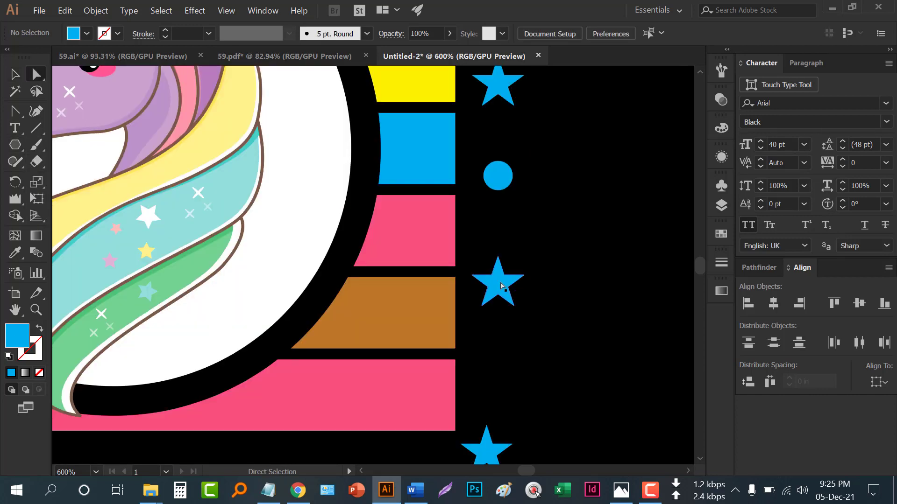
pyautogui.click(501, 287)
pyautogui.moveTo(503, 274); pyautogui.dragTo(541, 375)
pyautogui.hotkey('ctrl', 'shift', 'a')
pyautogui.press('v')
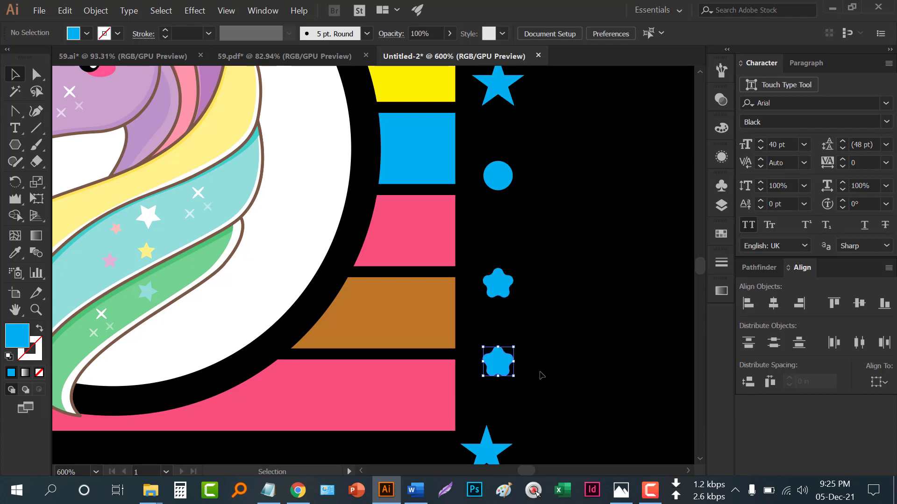
pyautogui.click(541, 375)
pyautogui.hotkey('ctrl', '0')
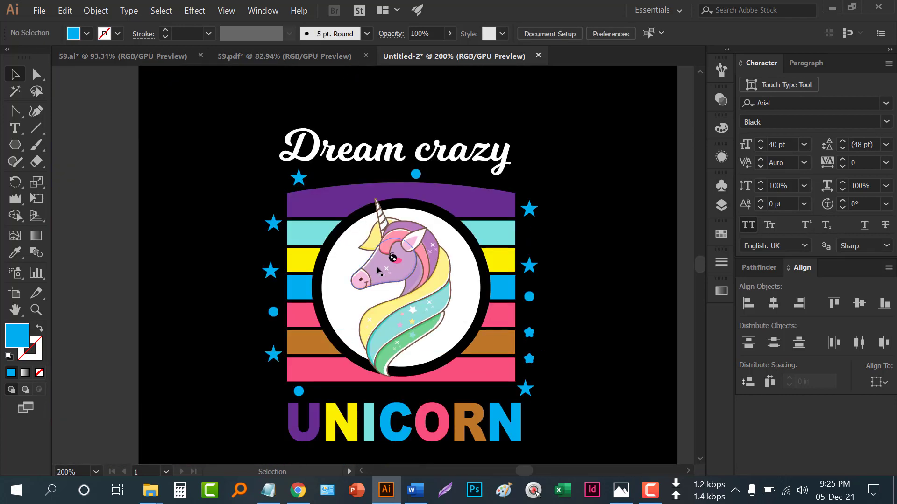
# Shift the star above the bar stack's upper left corner slightly to the left
pyautogui.press('space')
pyautogui.moveTo(236, 282); pyautogui.dragTo(230, 257)
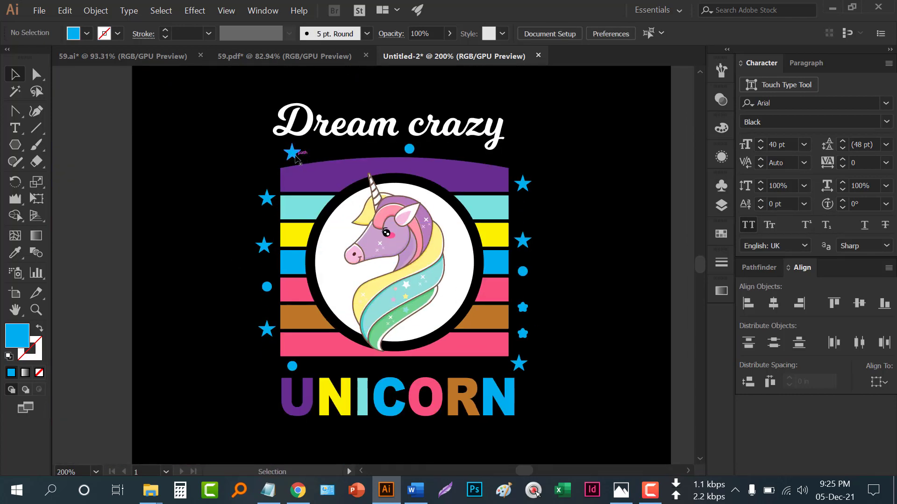
pyautogui.moveTo(296, 157); pyautogui.dragTo(291, 159)
pyautogui.click(274, 165)
# Convert the "Dream crazy" text to outlines
pyautogui.click(340, 134)
pyautogui.scroll(2, 341, 173)
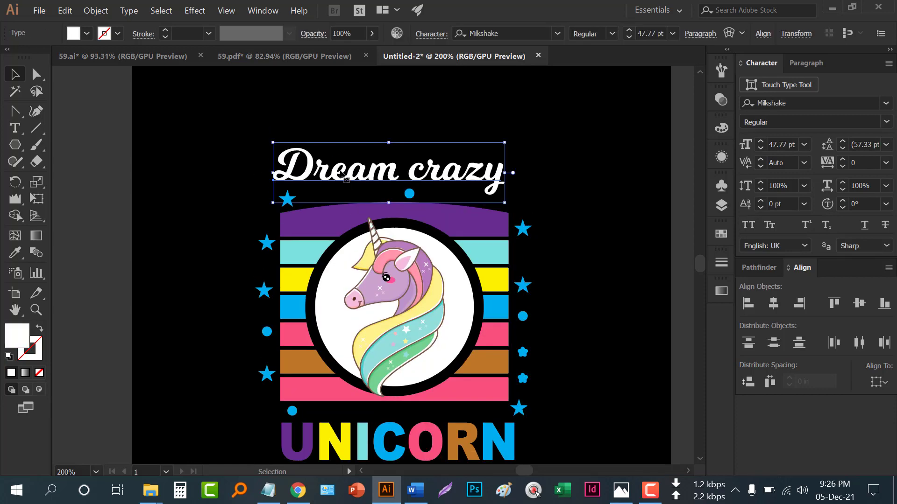
pyautogui.rightClick(358, 174)
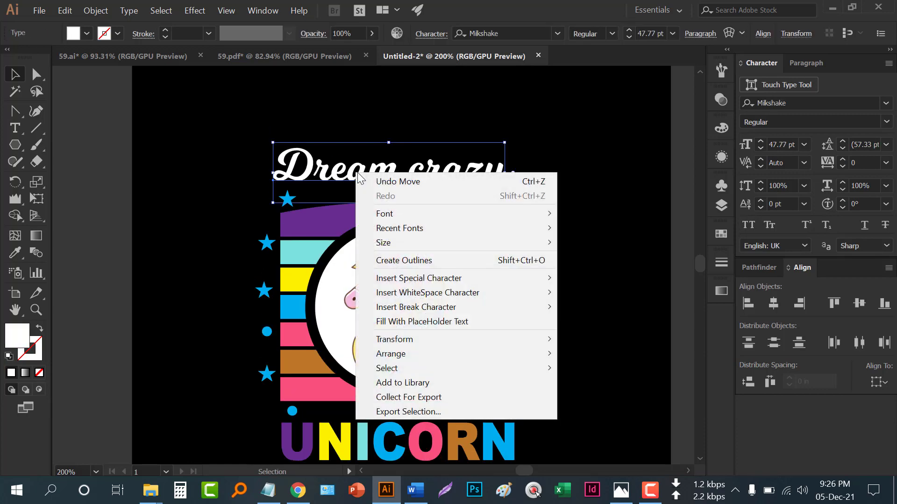
pyautogui.click(397, 257)
pyautogui.click(204, 217)
pyautogui.scroll(-1, 204, 217)
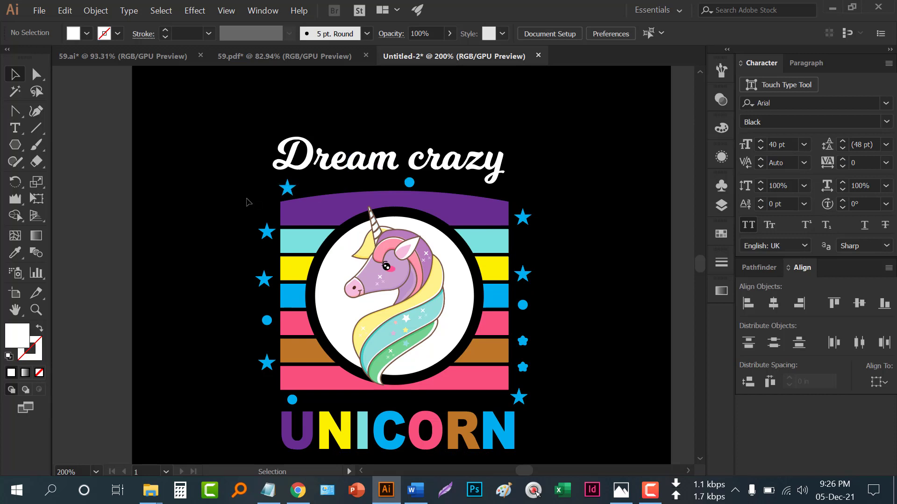
pyautogui.scroll(-1, 187, 216)
# Recolor the lowest star left of the bars pink and the uppermost star right of them yellow, sampling the bars with the Eyedropper
pyautogui.click(16, 251)
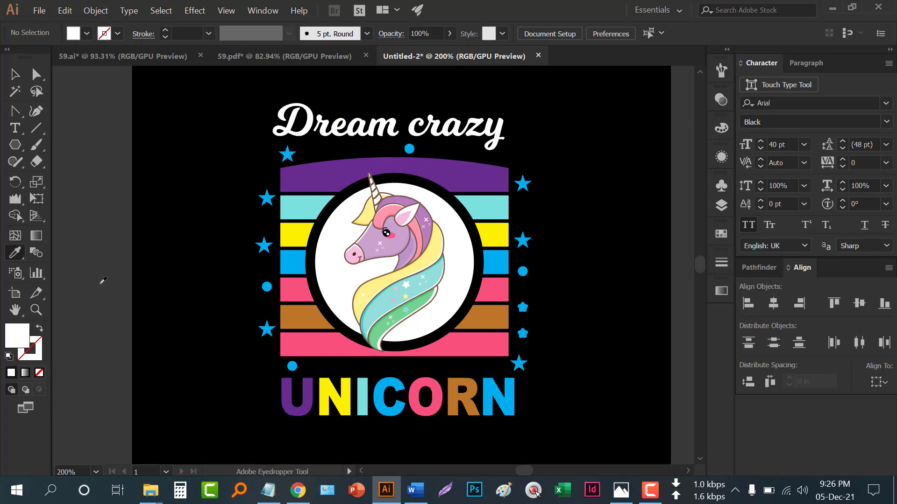
pyautogui.click(305, 352)
pyautogui.click(290, 265)
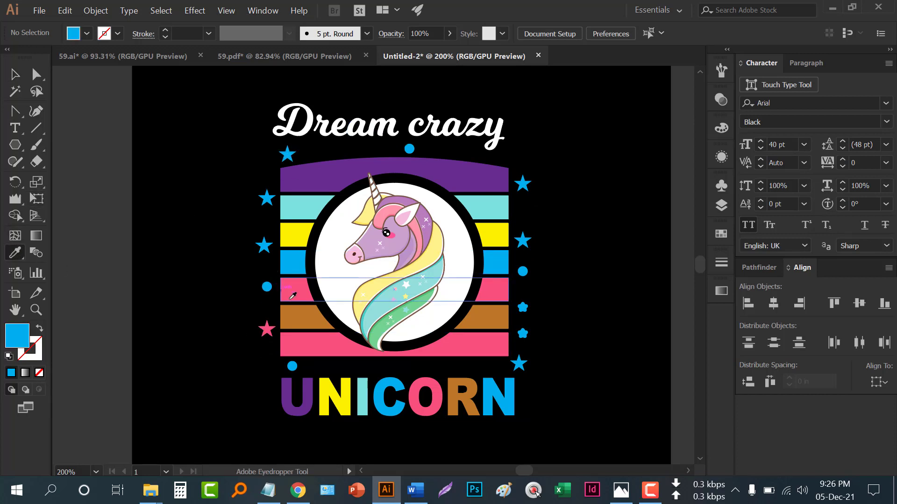
pyautogui.click(492, 229)
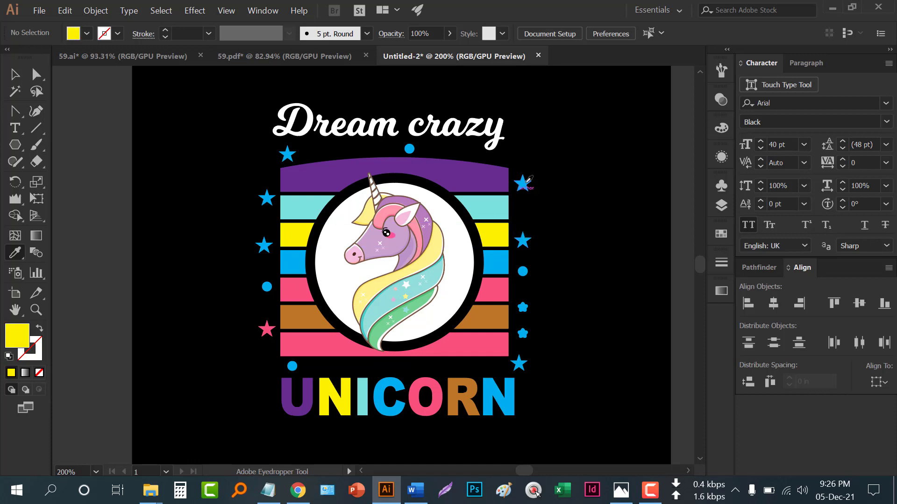
pyautogui.keyDown('alt'); pyautogui.click(523, 185); pyautogui.keyUp('alt')
# Recolor the upper rounded star right of the bars brown and the uppermost star along the left side purple, using sampled bar colors
pyautogui.click(500, 327)
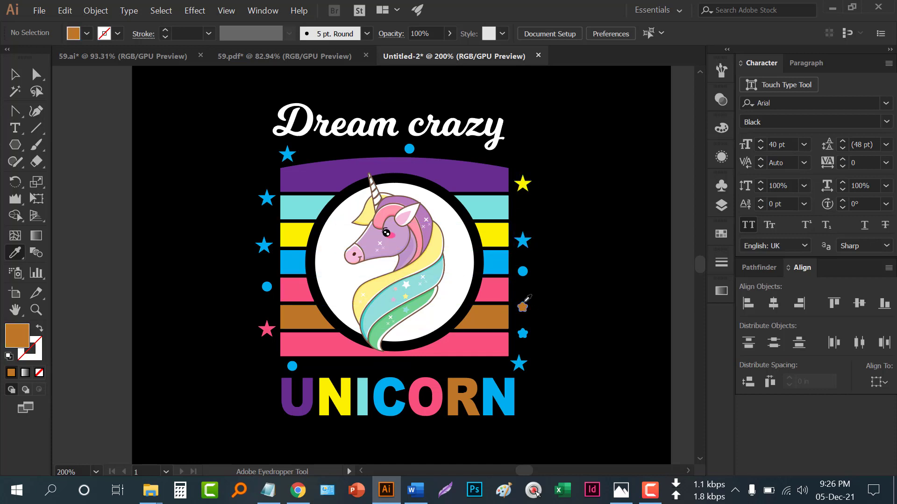
pyautogui.keyDown('alt'); pyautogui.click(522, 307); pyautogui.keyUp('alt')
pyautogui.click(294, 182)
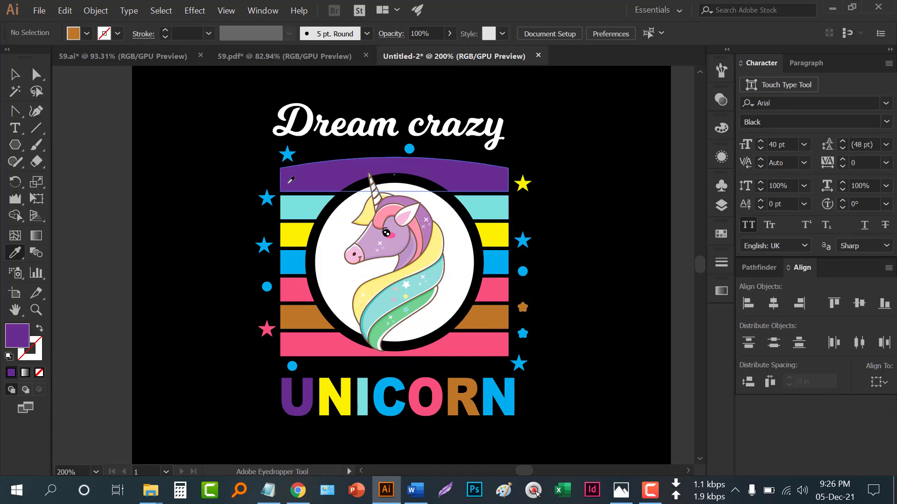
pyautogui.keyDown('alt'); pyautogui.click(266, 197); pyautogui.keyUp('alt')
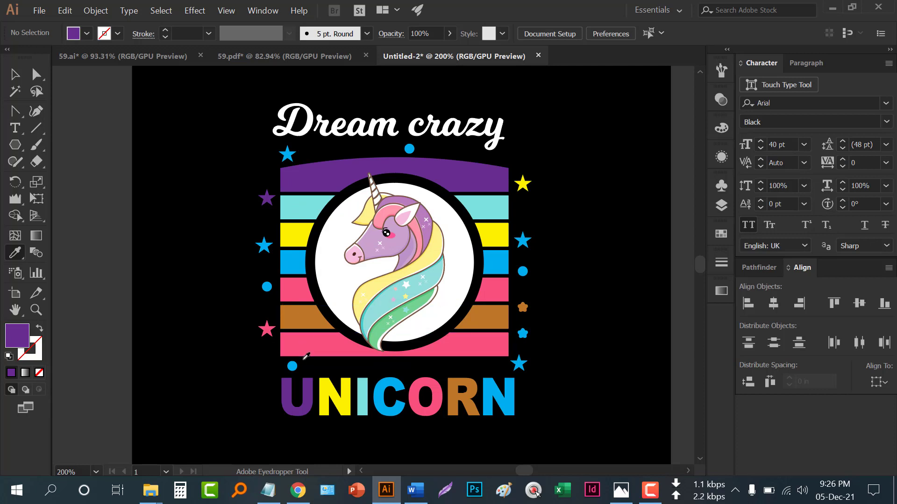
# Recolor the circle right of the bars yellow, the circle above them pink and the star above their left corner yellow
pyautogui.click(506, 235)
pyautogui.keyDown('alt'); pyautogui.click(521, 271); pyautogui.keyUp('alt')
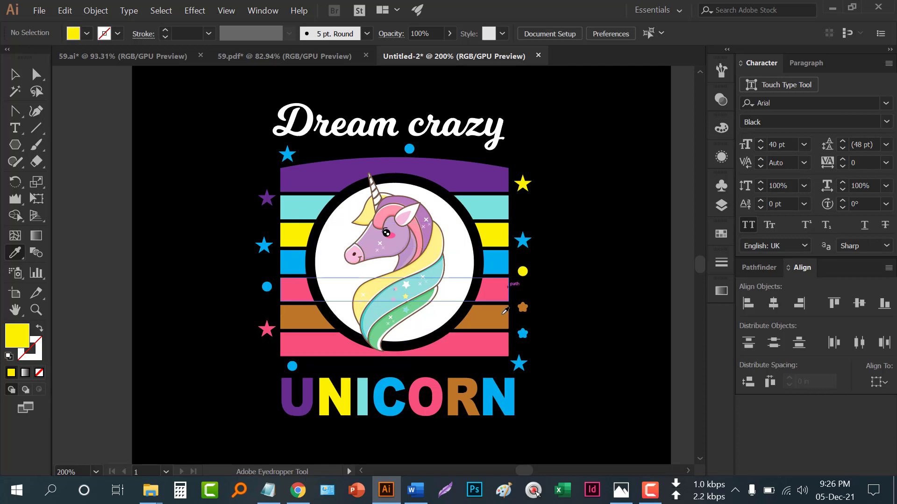
pyautogui.click(502, 341)
pyautogui.keyDown('alt'); pyautogui.click(407, 139); pyautogui.keyUp('alt')
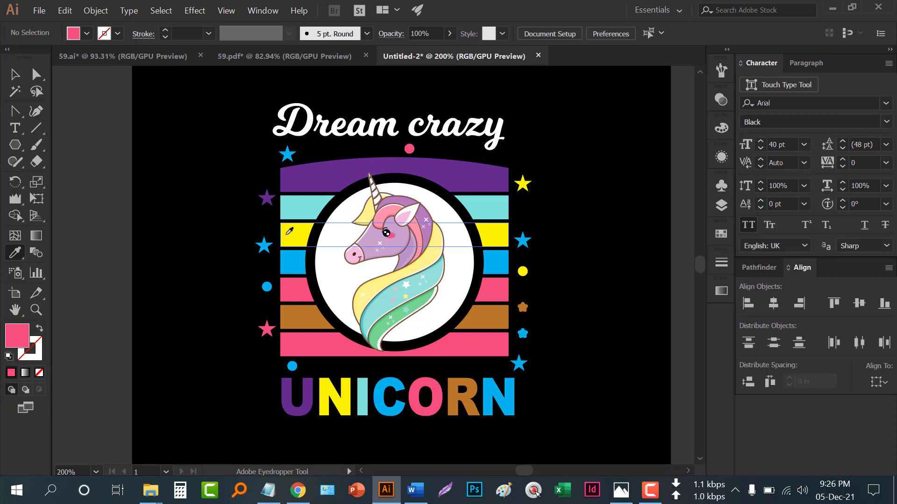
pyautogui.click(292, 233)
pyautogui.keyDown('alt'); pyautogui.click(285, 146); pyautogui.keyUp('alt')
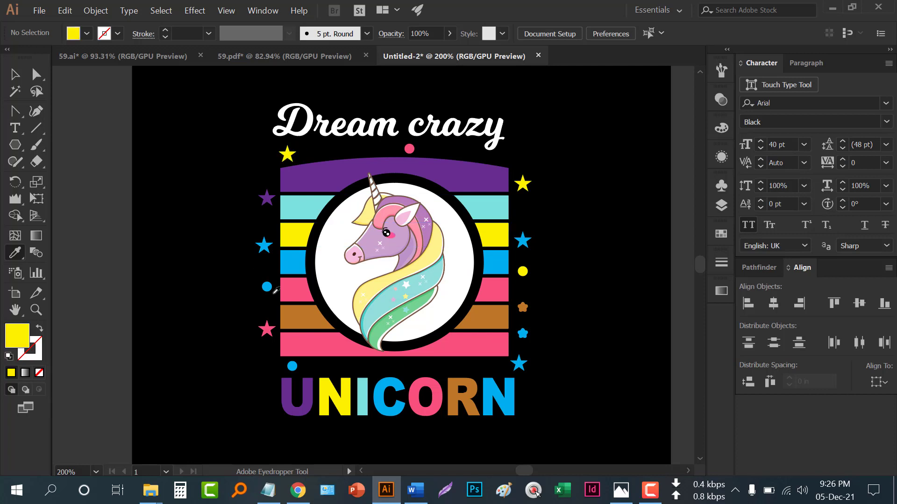
# Group the lettering, bars, unicorn and small shapes, and enlarge the group from its center to fill more of the black square
pyautogui.scroll(-1, 266, 305)
pyautogui.press('v')
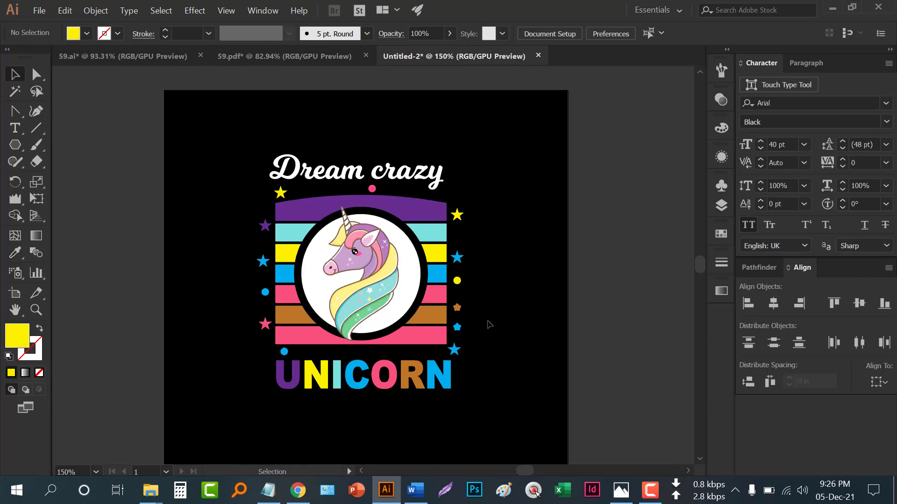
pyautogui.scroll(-1, 514, 315)
pyautogui.moveTo(315, 209); pyautogui.dragTo(526, 395)
pyautogui.hotkey('ctrl', 'g')
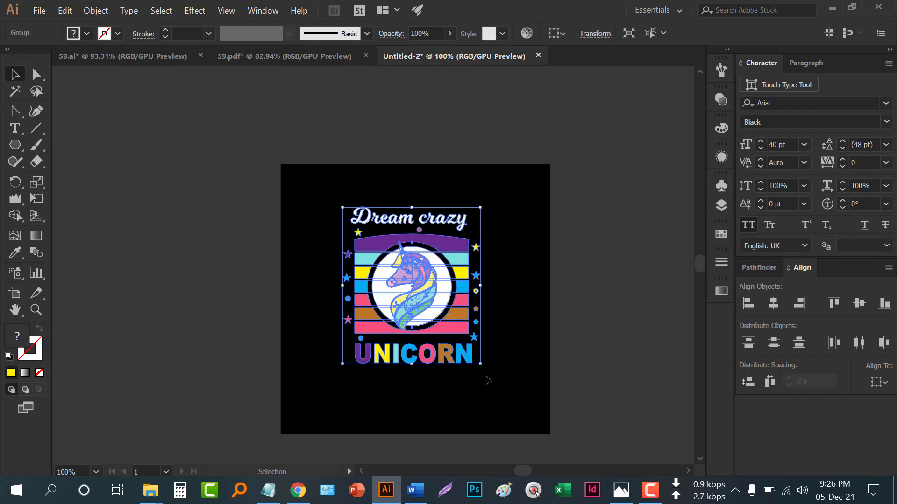
pyautogui.moveTo(480, 365); pyautogui.dragTo(496, 381)
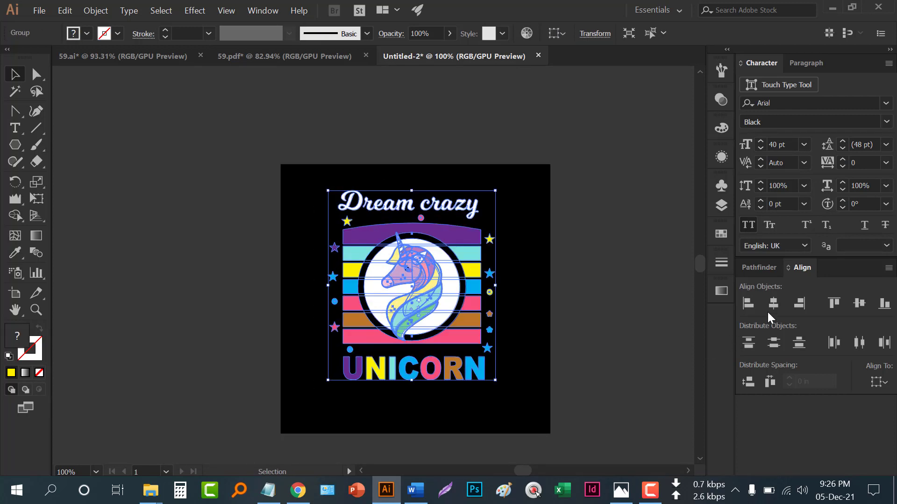
# Widen the artboard to the right of the black square to 14.11 in, keeping the 8 in height
pyautogui.click(547, 306)
pyautogui.moveTo(547, 305); pyautogui.dragTo(431, 290)
pyautogui.hotkey('ctrl', 'a')
pyautogui.click(468, 296)
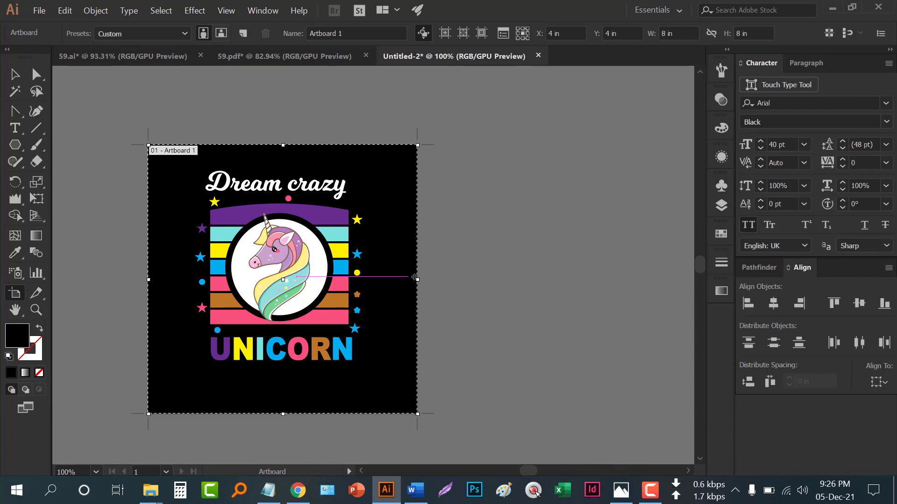
pyautogui.moveTo(418, 279); pyautogui.dragTo(624, 293)
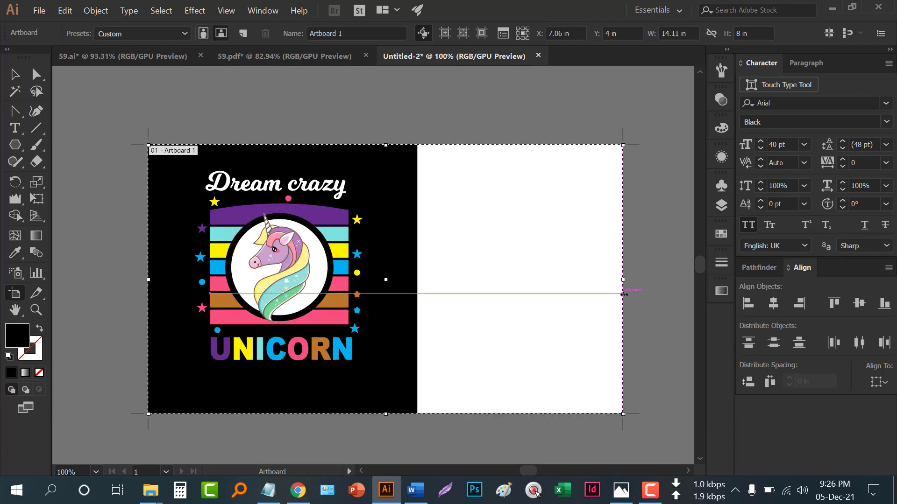
pyautogui.click(14, 73)
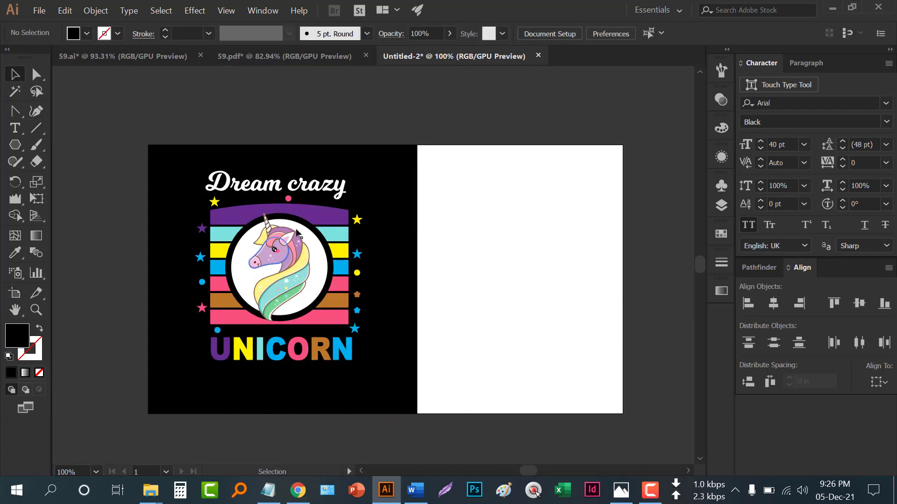
# Bring the black T-shirt mockup from the 59.pdf document onto the white area of the Untitled-2 artboard
pyautogui.click(279, 58)
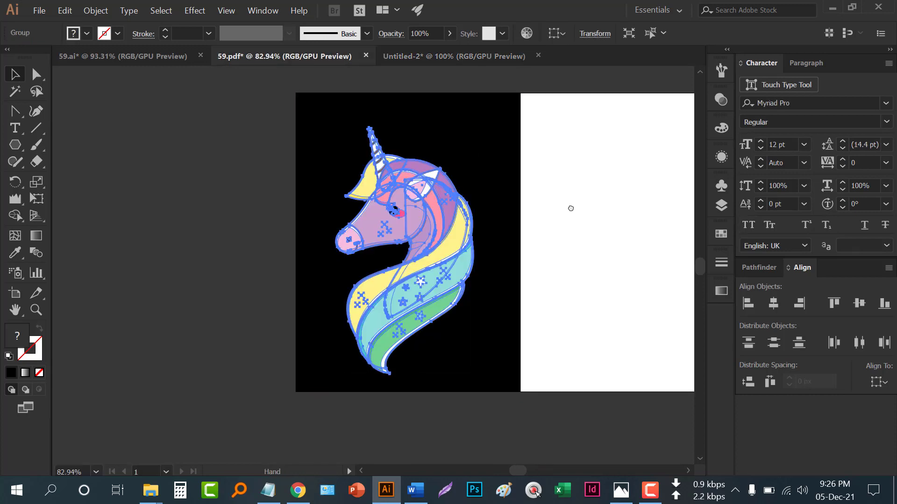
pyautogui.hscroll(8, 415, 261)
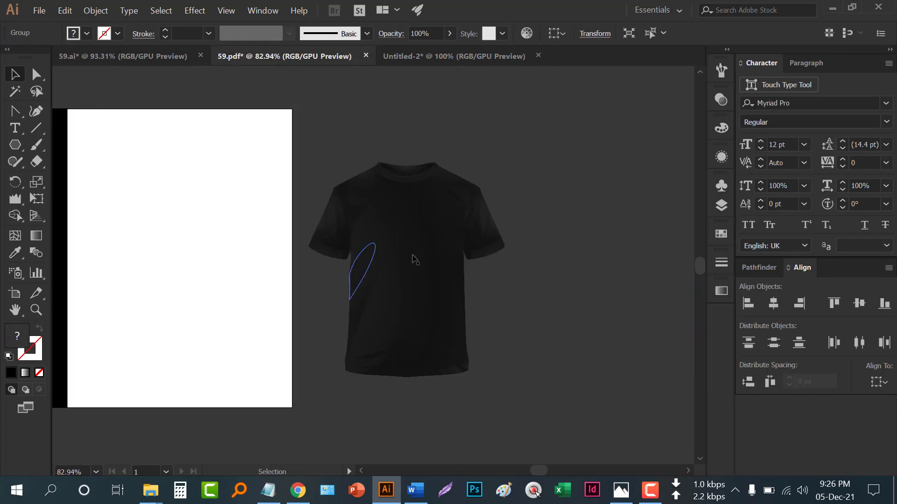
pyautogui.moveTo(415, 260); pyautogui.dragTo(502, 187)
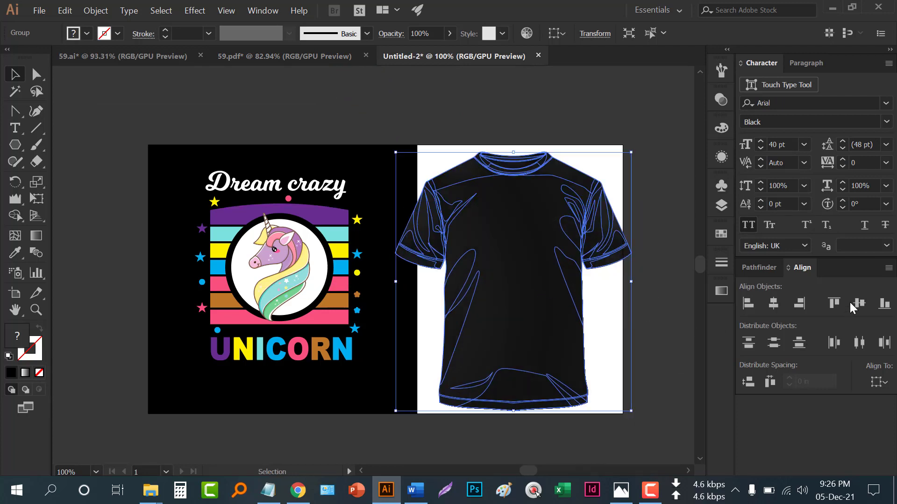
# Scale the T-shirt down slightly and position it over the white area beside the black square
pyautogui.press('ctrl')
pyautogui.moveTo(631, 284); pyautogui.dragTo(614, 299)
pyautogui.moveTo(627, 336); pyautogui.dragTo(538, 327)
pyautogui.click(541, 327)
# Duplicate the grouped unicorn design onto the T-shirt and bring the copy in front of the shirt
pyautogui.moveTo(227, 271); pyautogui.dragTo(450, 262)
pyautogui.hotkey('ctrl', '+')
pyautogui.rightClick(431, 262)
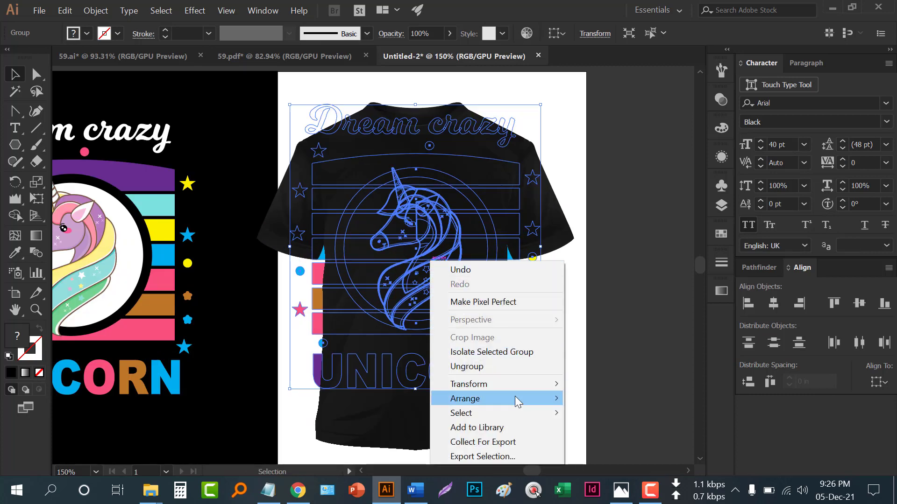
pyautogui.moveTo(515, 396)
pyautogui.click(600, 398)
# Scale the design copy down to fit the shirt's chest and center it horizontally on the T-shirt
pyautogui.moveTo(540, 250); pyautogui.dragTo(494, 248)
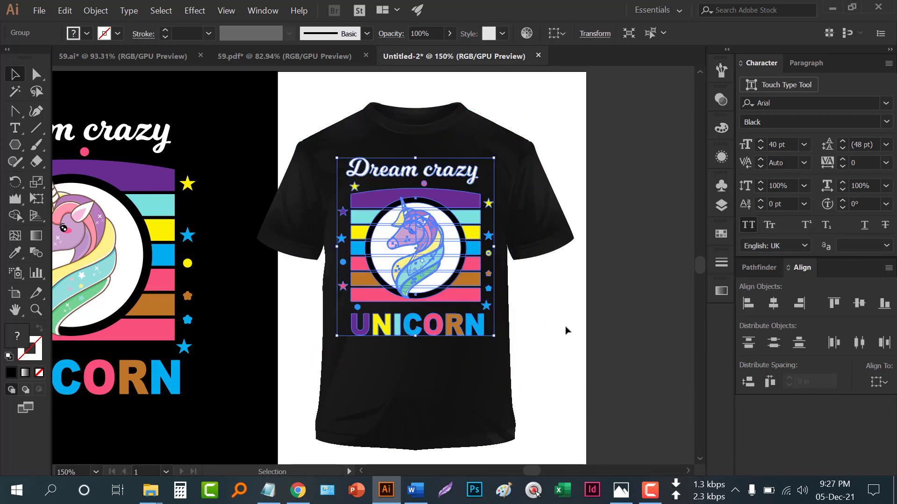
pyautogui.click(465, 386)
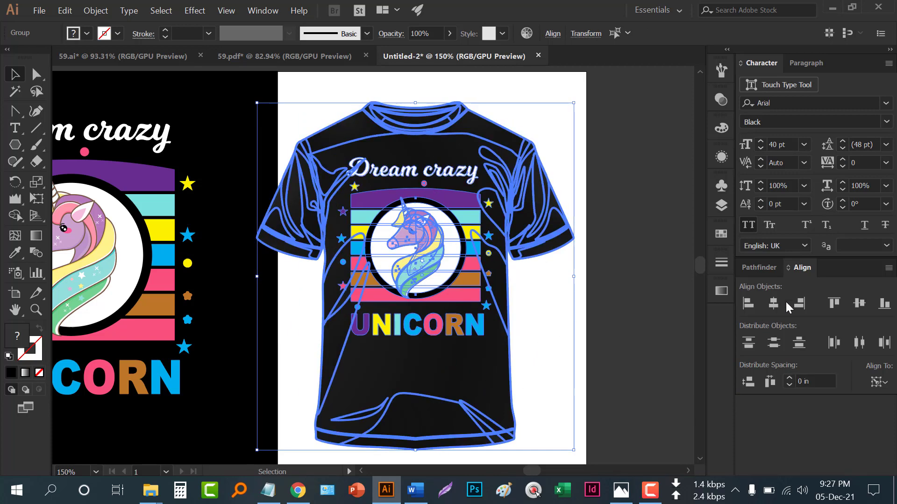
pyautogui.click(618, 316)
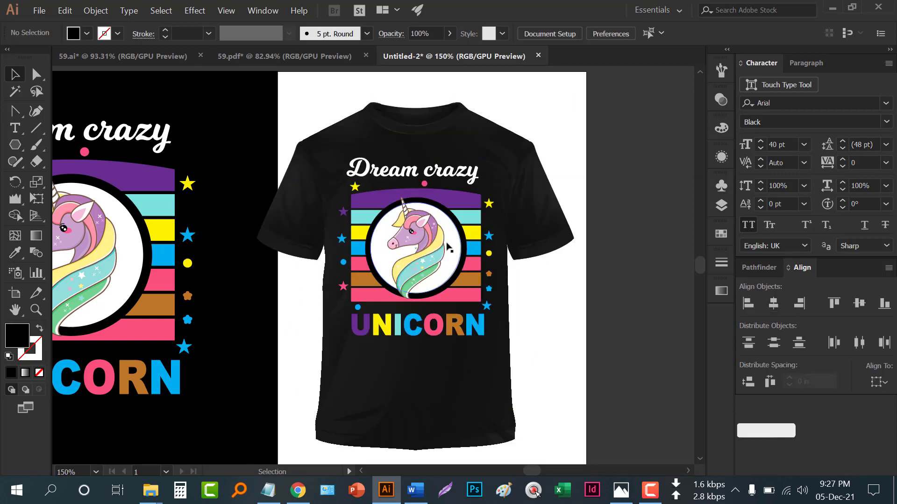
pyautogui.click(494, 251)
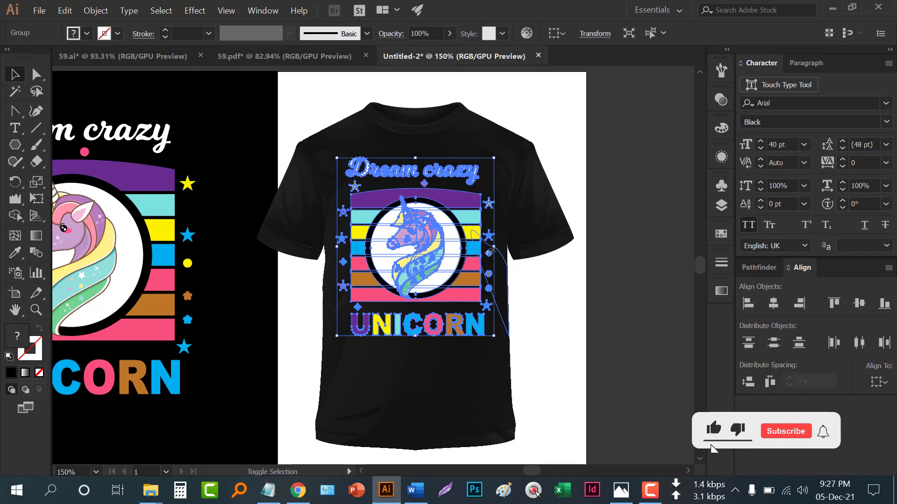
pyautogui.click(624, 305)
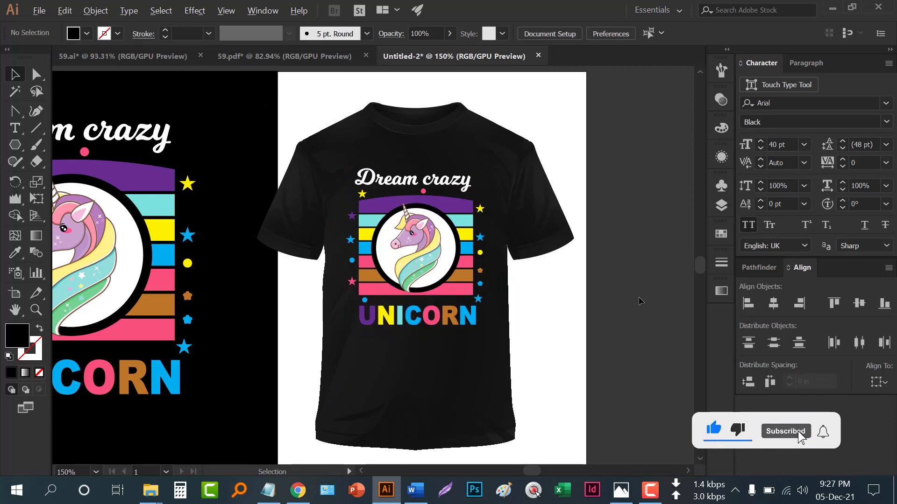
# Examine the finished unicorn design and its T-shirt mockup side by side across the whole artboard
pyautogui.hotkey('ctrl', '-')
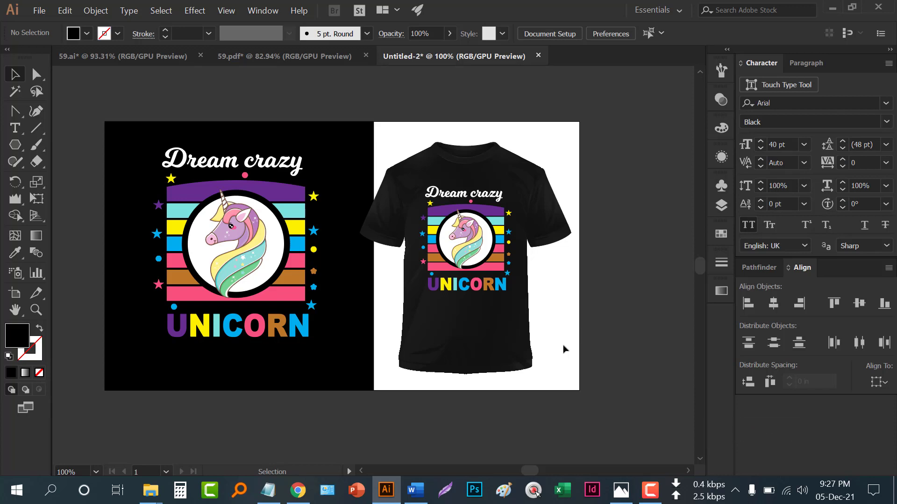
pyautogui.click(246, 239)
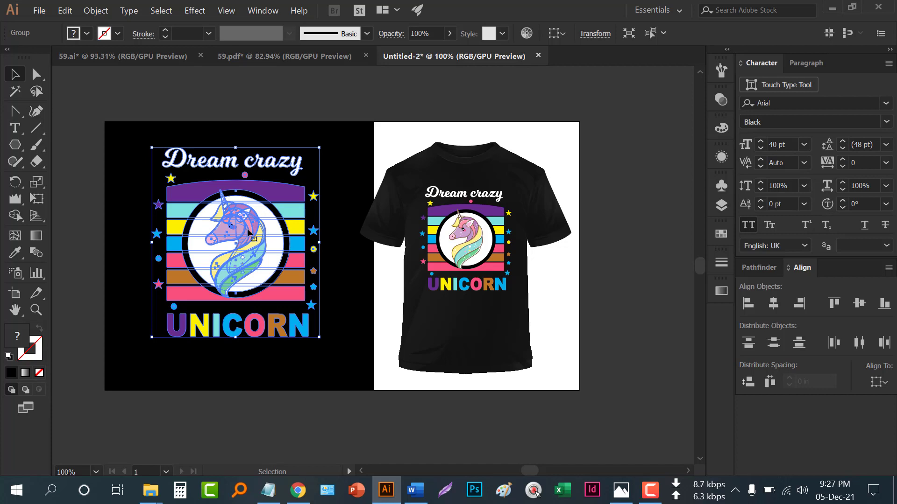
pyautogui.click(398, 139)
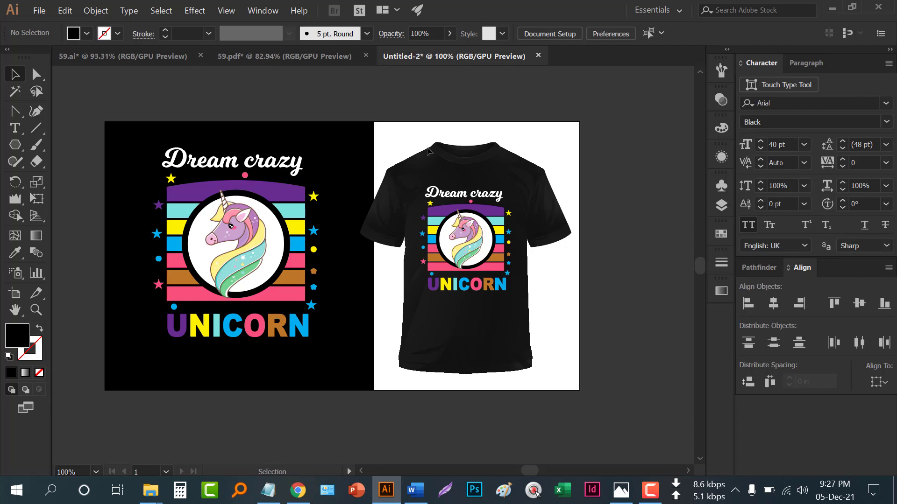
pyautogui.moveTo(543, 316); pyautogui.dragTo(567, 312)
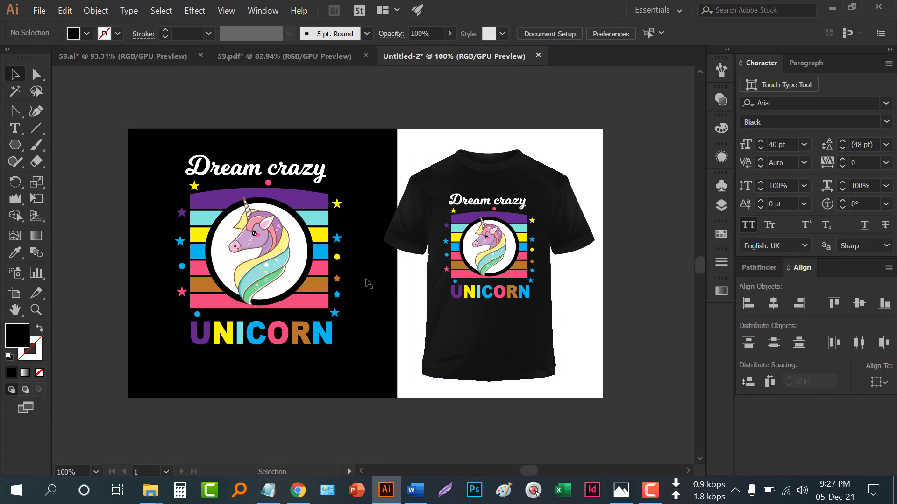
pyautogui.press('z')
pyautogui.moveTo(369, 280); pyautogui.dragTo(391, 289)
pyautogui.press('v')
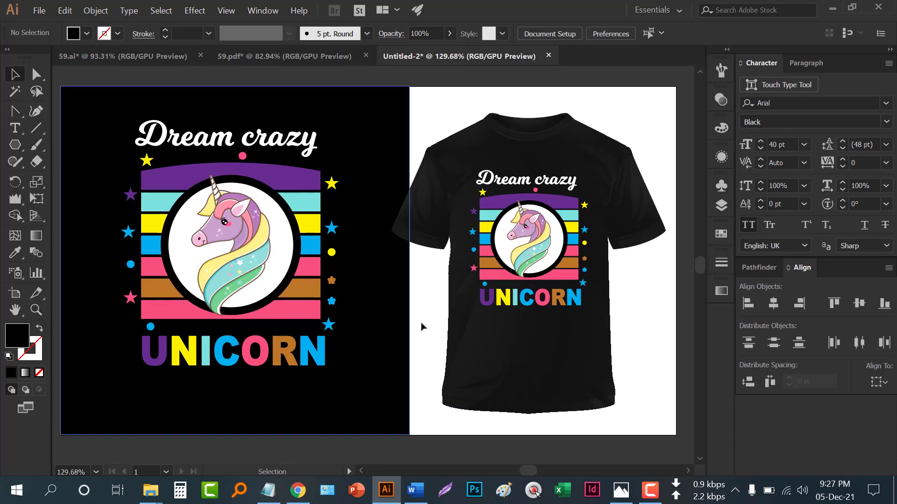